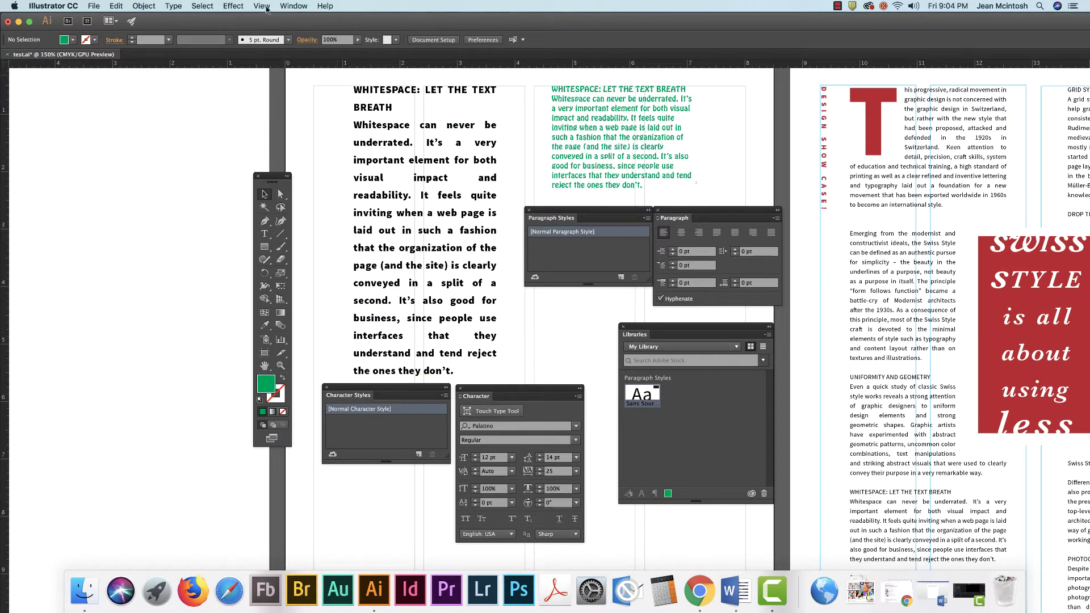
- Inspect the green text block at top right by selecting and deselecting it
{"action": "left_click", "coordinate": [284, 7]}
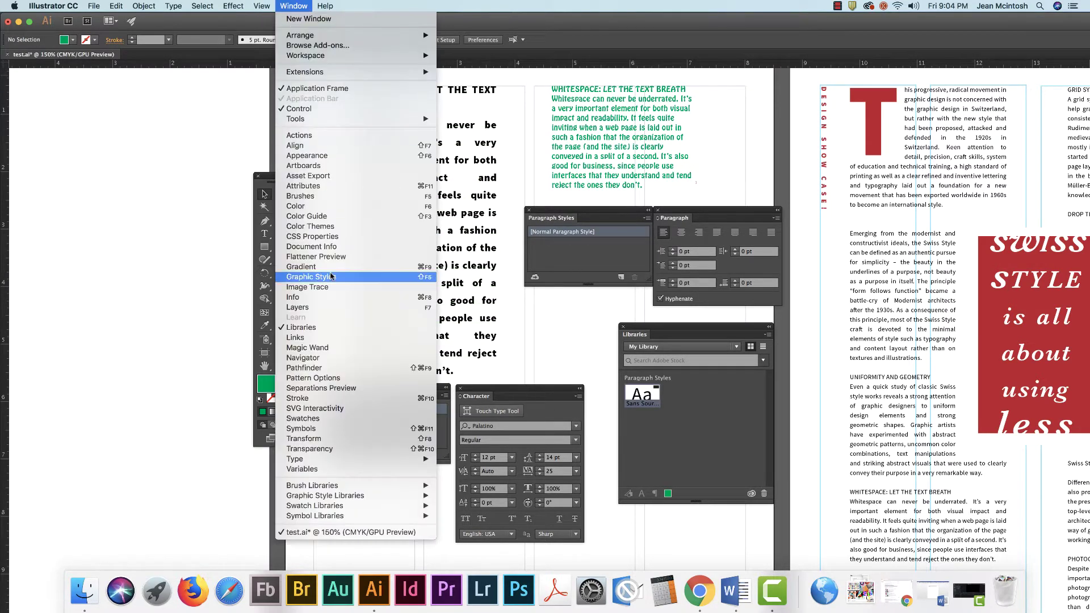
{"action": "mouse_move", "coordinate": [333, 463]}
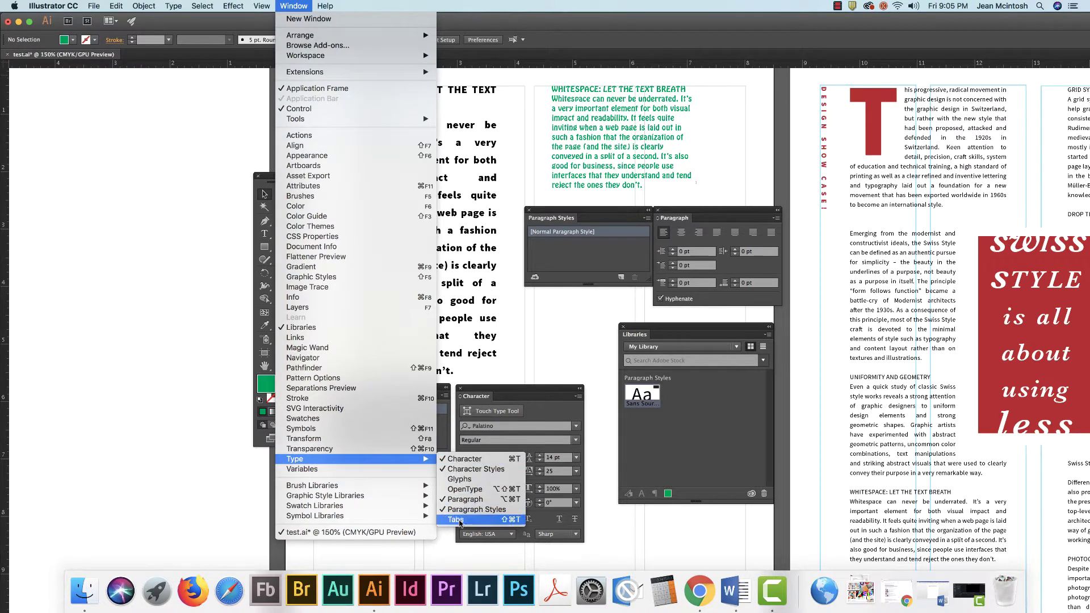
{"action": "left_click", "coordinate": [541, 321]}
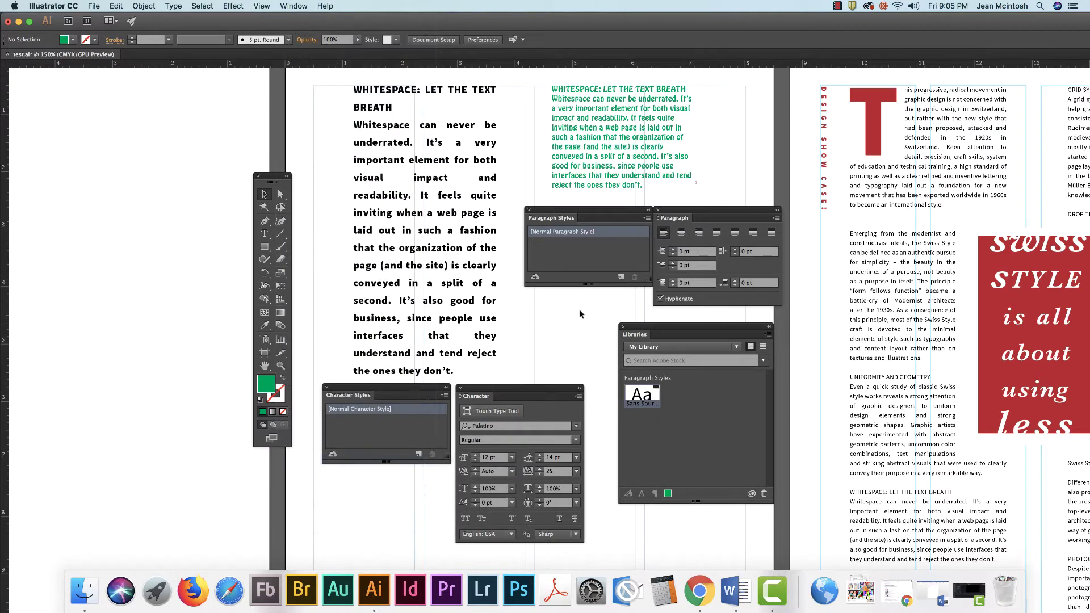
{"action": "left_click", "coordinate": [597, 158]}
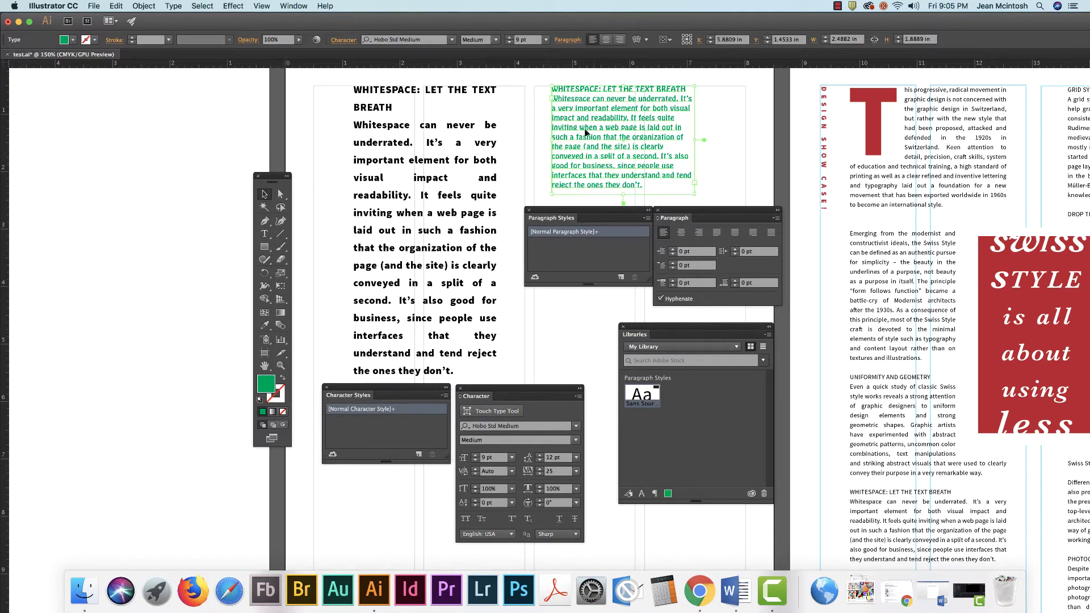
{"action": "left_click", "coordinate": [724, 116]}
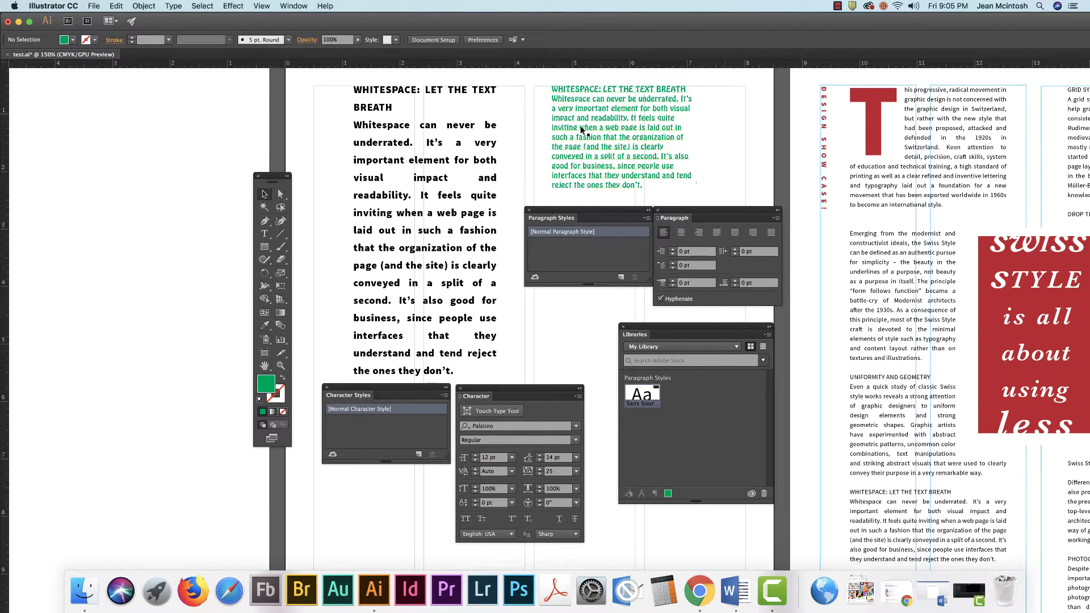
{"action": "left_click", "coordinate": [619, 126]}
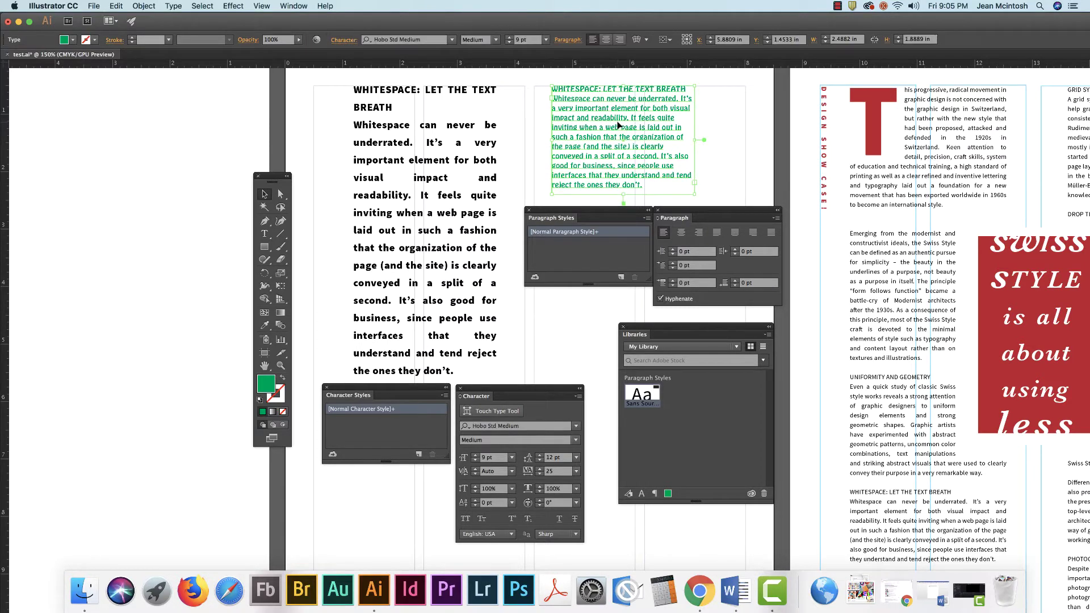
{"action": "left_click", "coordinate": [725, 126]}
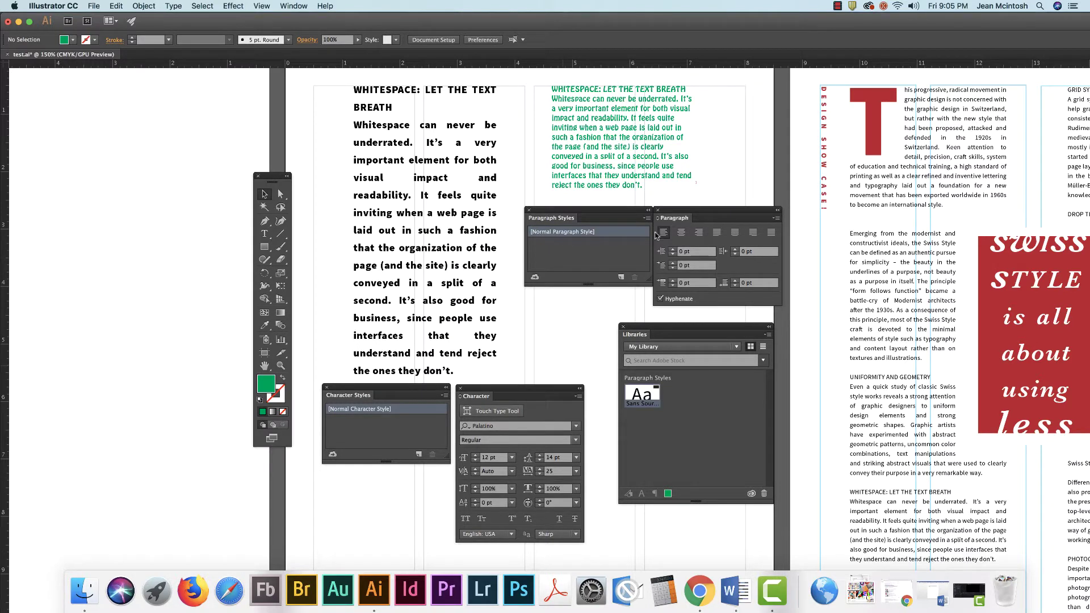
- Start a new paragraph style named 'Sans Source Pro'
{"action": "left_click", "coordinate": [621, 277], "text": "alt"}
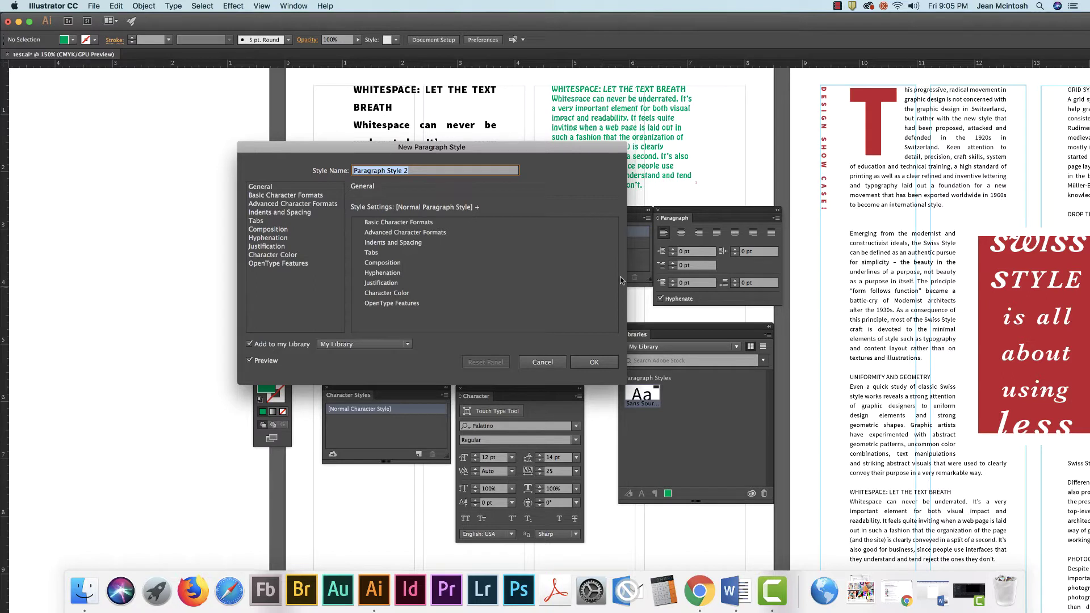
{"action": "type", "text": "Sans SOurce Pro"}
{"action": "left_click", "coordinate": [377, 170]}
{"action": "key", "text": "BackSpace"}
{"action": "type", "text": "o"}
- Set the style's font to Source Sans Pro Regular
{"action": "left_click", "coordinate": [293, 195]}
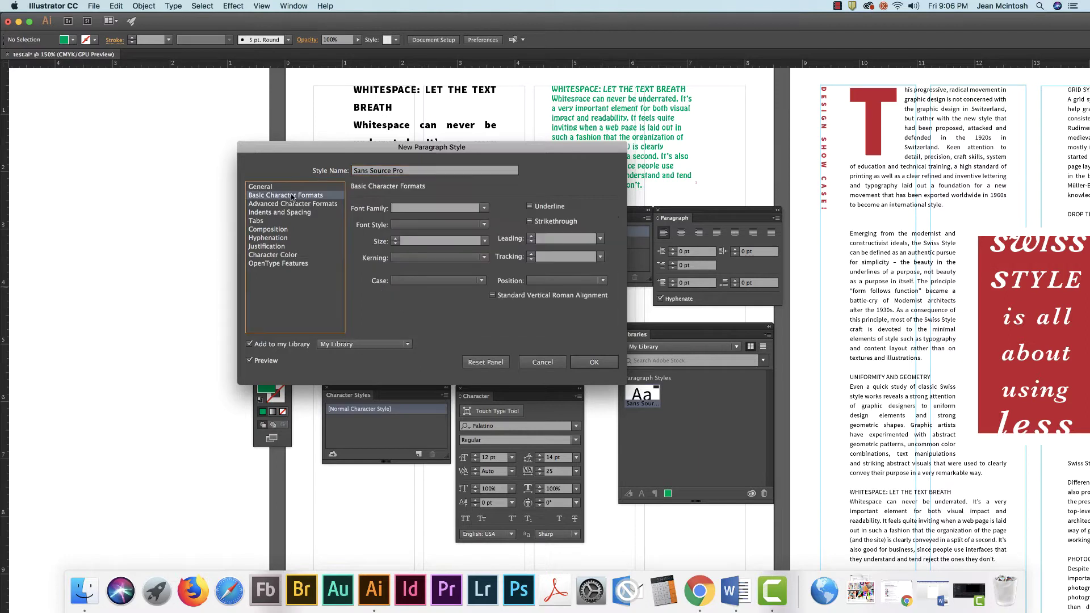
{"action": "left_click", "coordinate": [484, 209]}
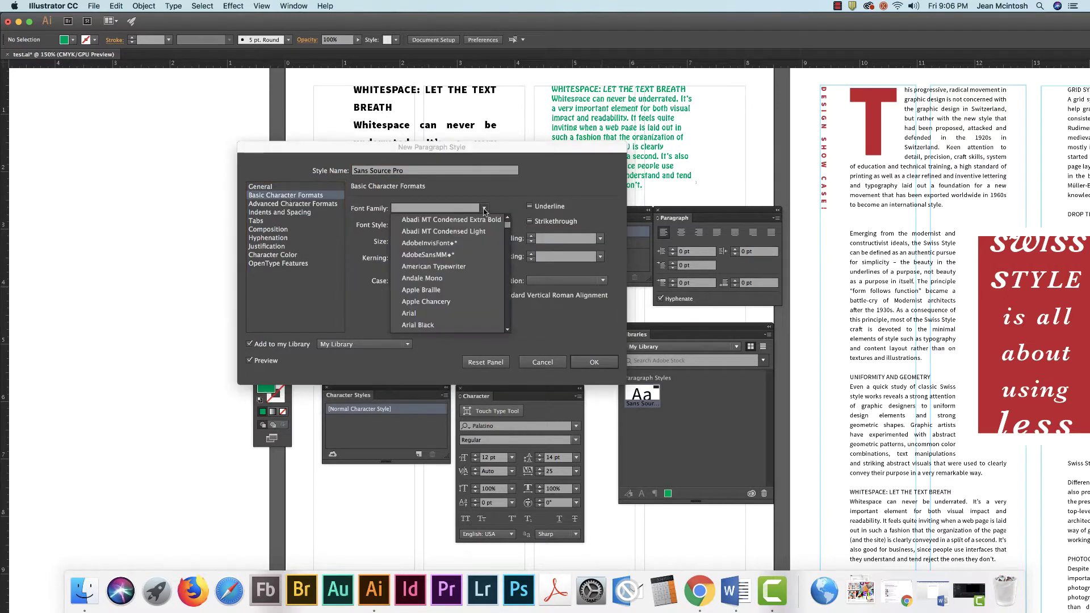
{"action": "scroll", "coordinate": [448, 272], "scroll_direction": "down", "scroll_amount": 10}
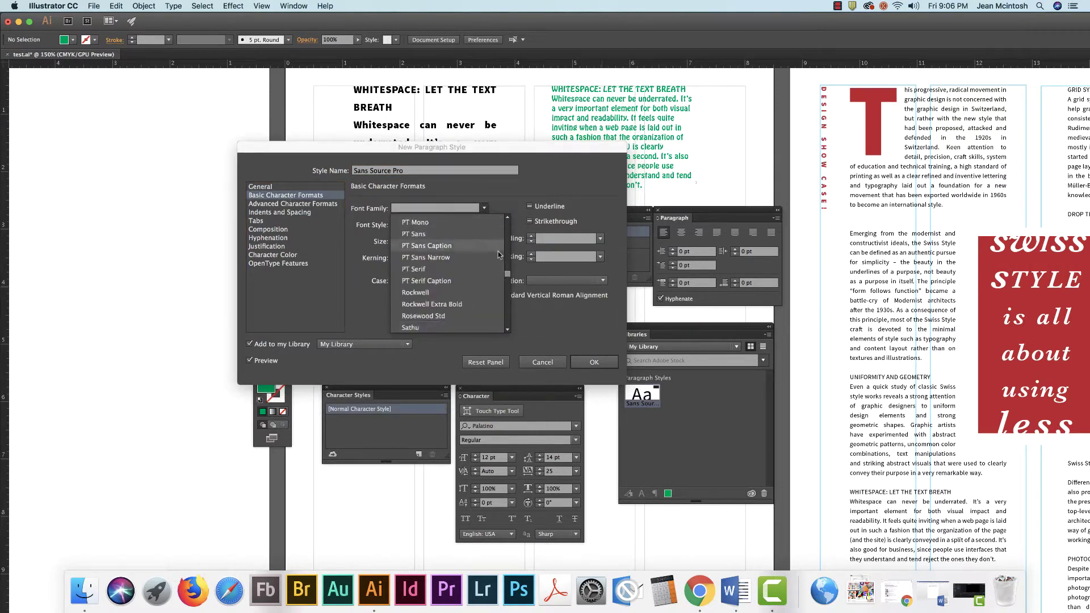
{"action": "left_click_drag", "start_coordinate": [507, 266], "coordinate": [506, 279]}
{"action": "scroll", "coordinate": [505, 278], "scroll_direction": "down", "scroll_amount": 3}
{"action": "left_click", "coordinate": [471, 313]}
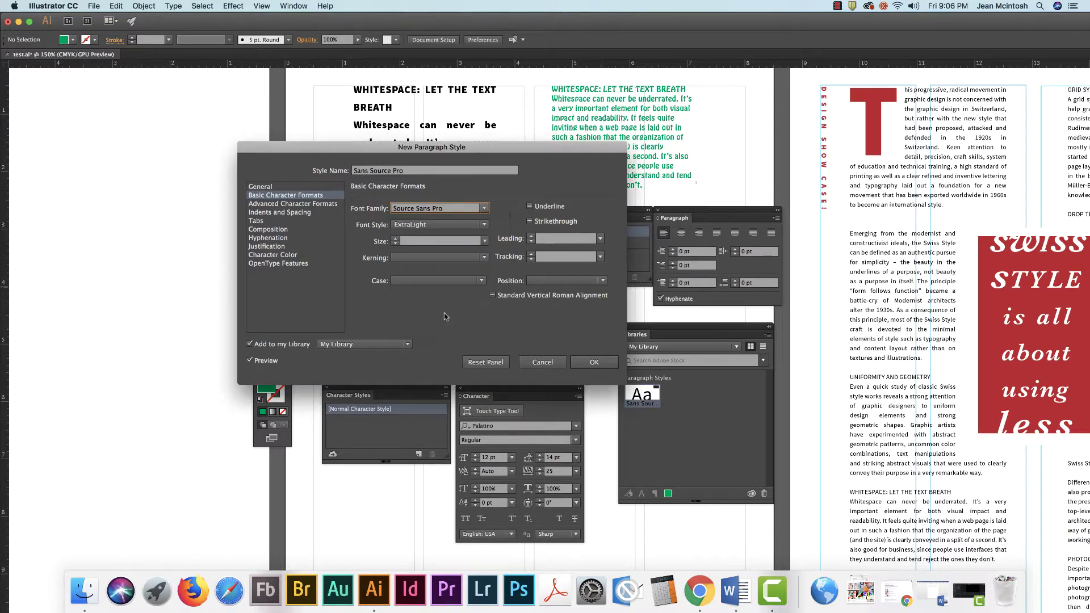
{"action": "left_click", "coordinate": [463, 225]}
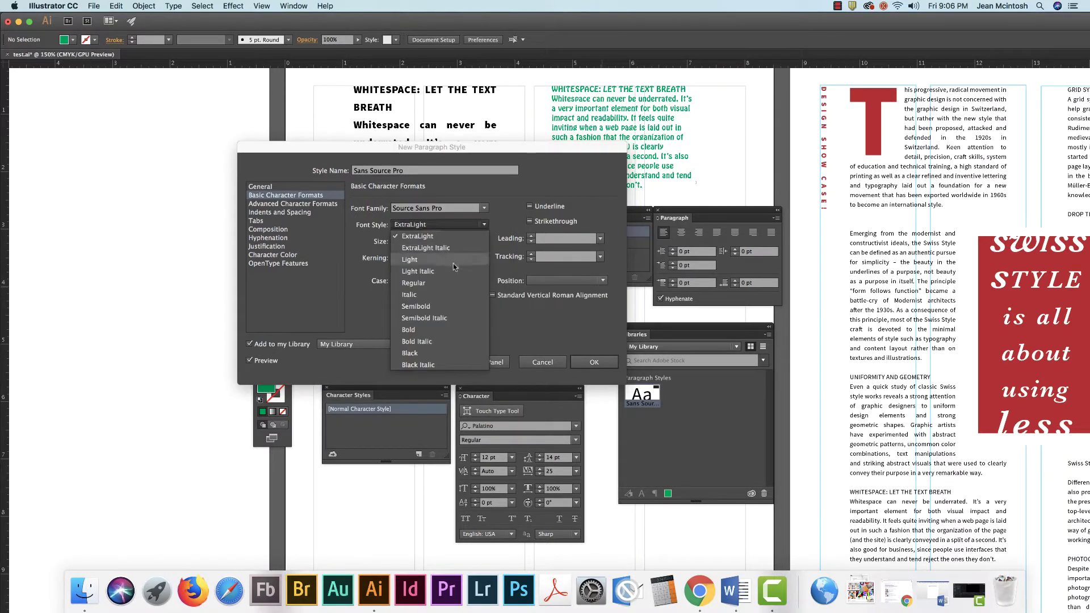
{"action": "left_click", "coordinate": [442, 284]}
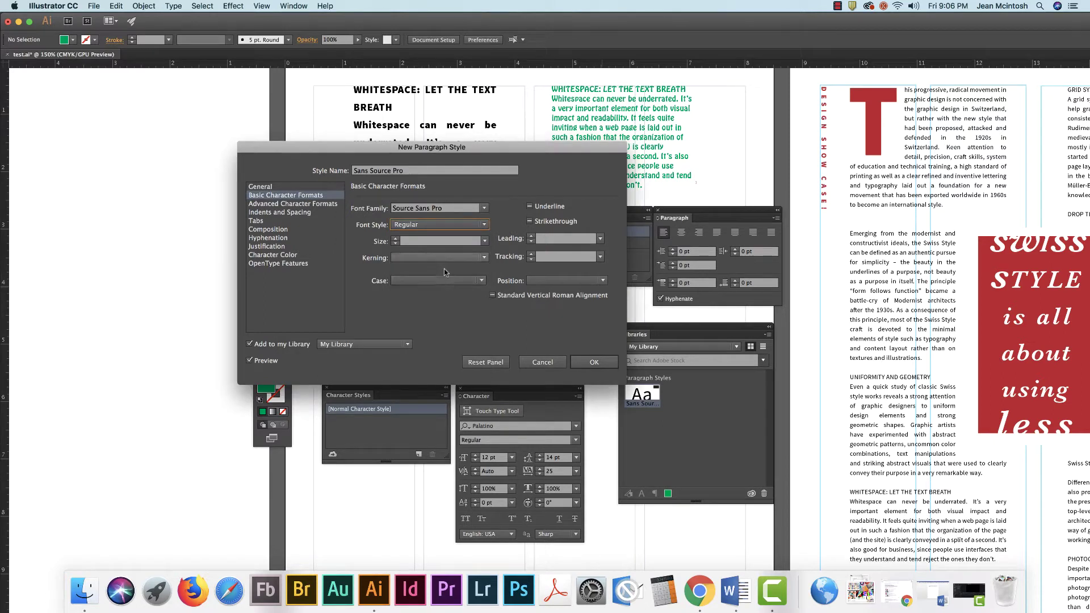
- Give the style 10 pt size, 14 pt leading and tracking 25
{"action": "left_click", "coordinate": [484, 240]}
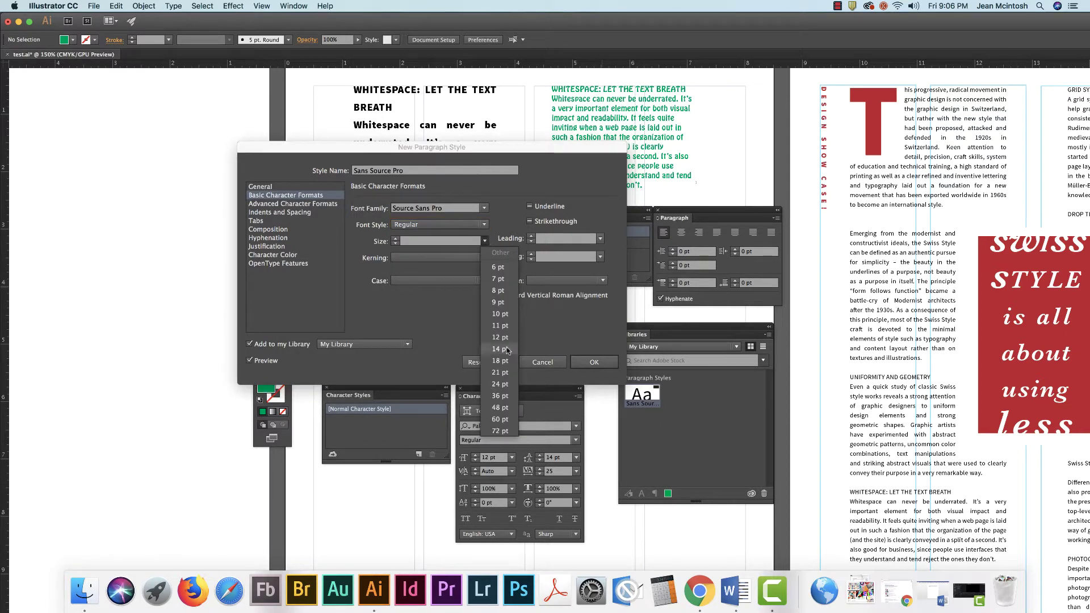
{"action": "left_click", "coordinate": [496, 314]}
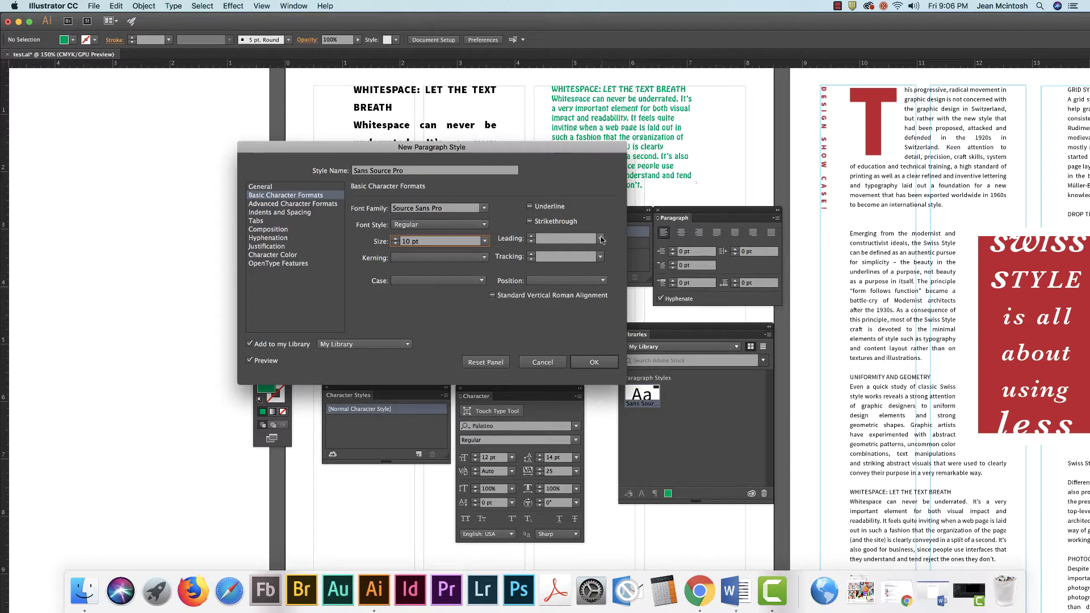
{"action": "left_click", "coordinate": [600, 239]}
{"action": "left_click", "coordinate": [612, 361]}
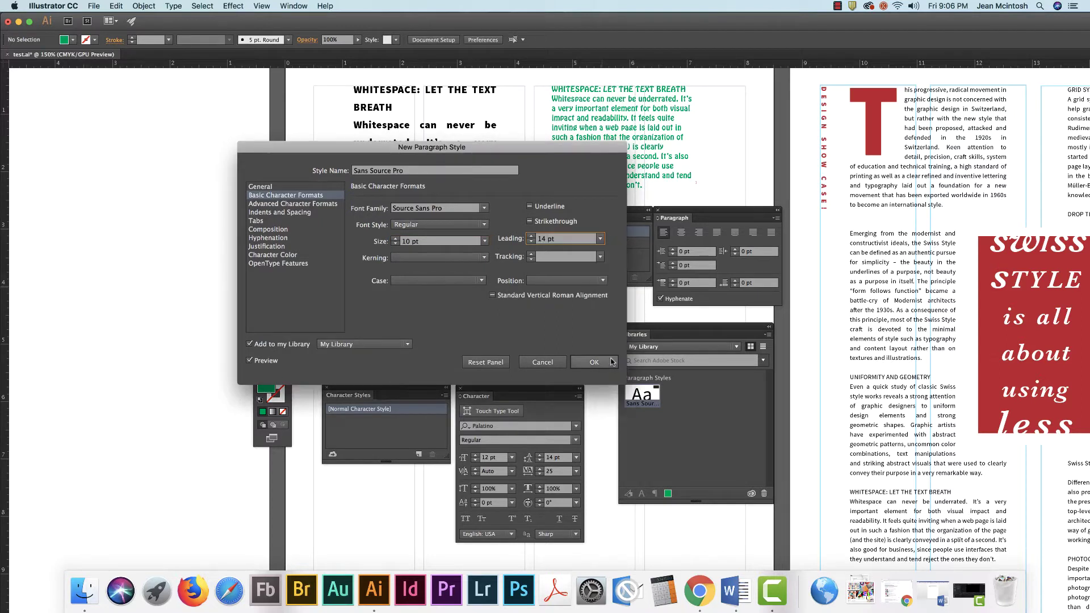
{"action": "left_click", "coordinate": [600, 256]}
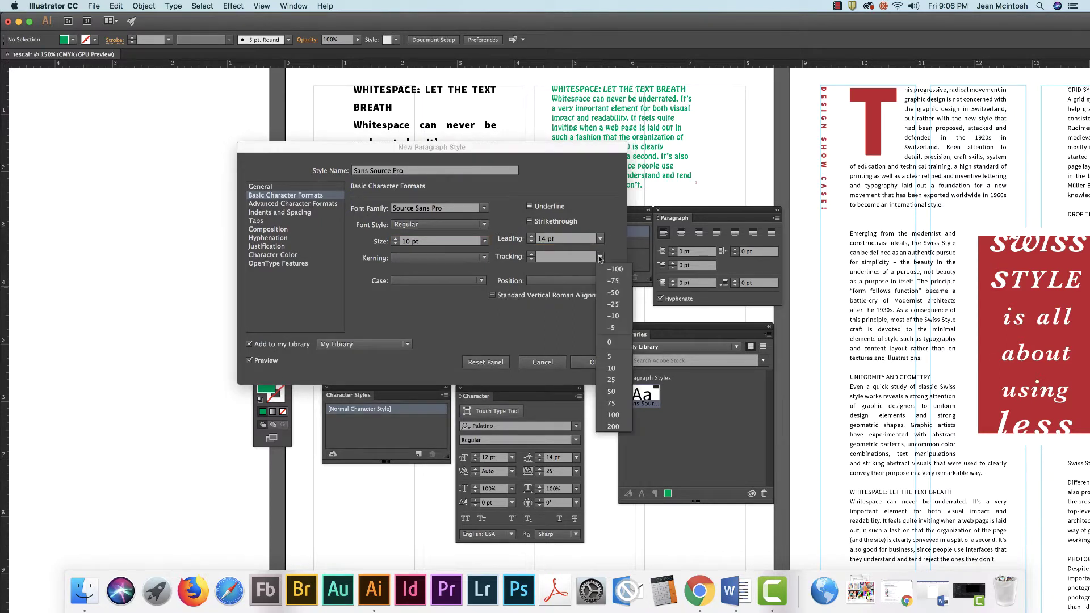
{"action": "left_click", "coordinate": [613, 380]}
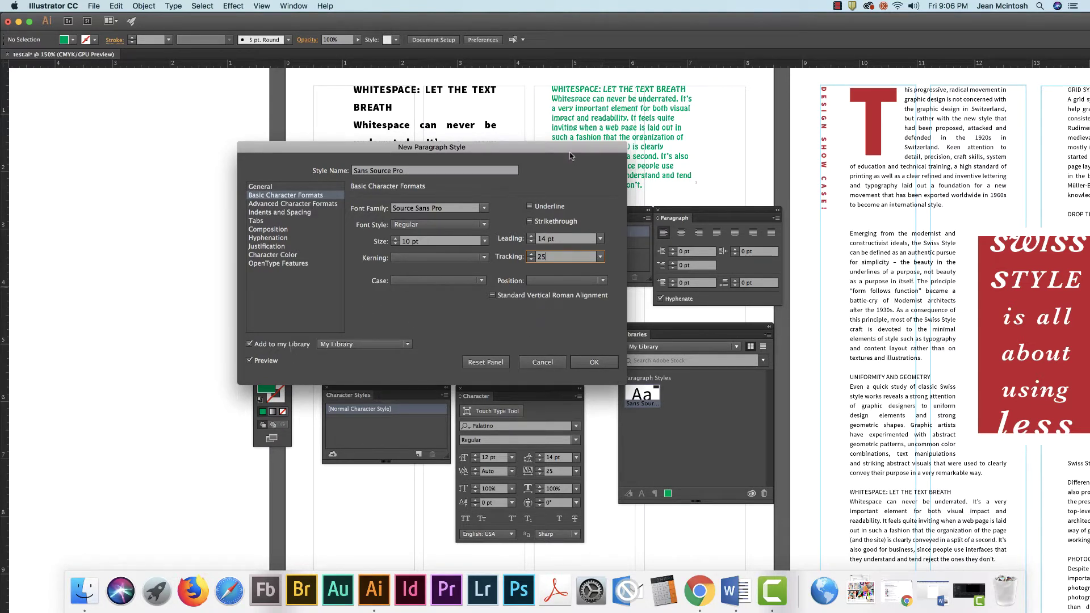
{"action": "left_click_drag", "start_coordinate": [572, 152], "coordinate": [549, 151]}
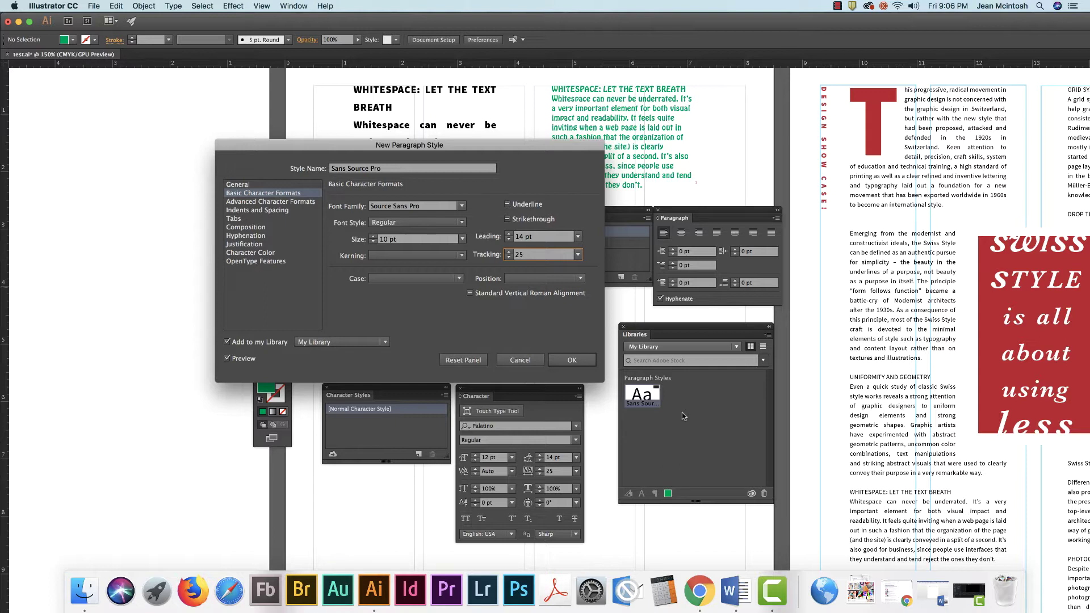
- Give Sans Source Pro 60° character rotation and Black text colour, then save the style
{"action": "left_click", "coordinate": [280, 202]}
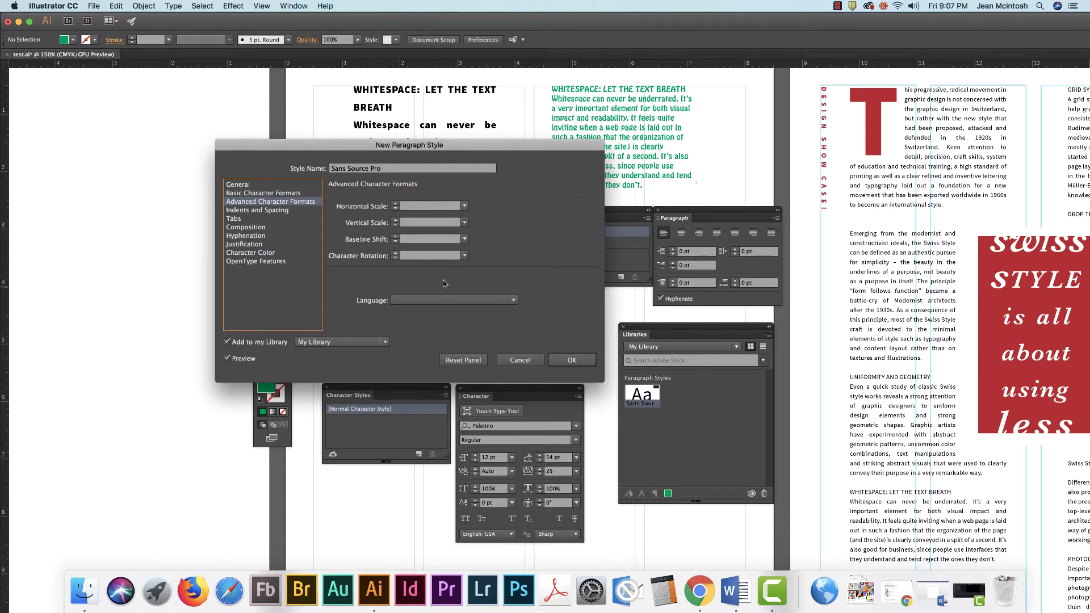
{"action": "left_click", "coordinate": [465, 256]}
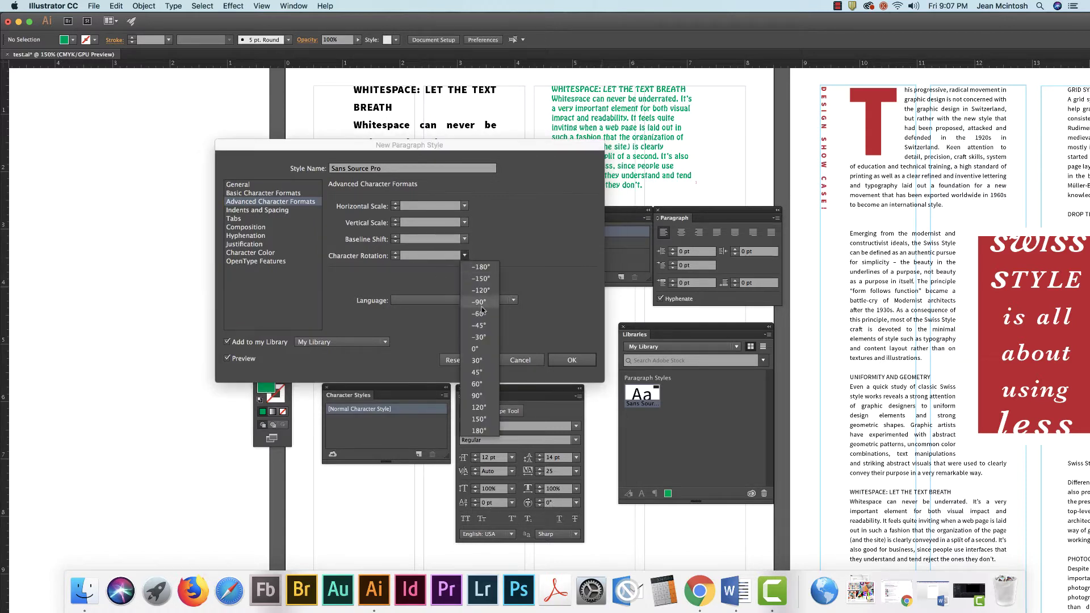
{"action": "left_click", "coordinate": [476, 384]}
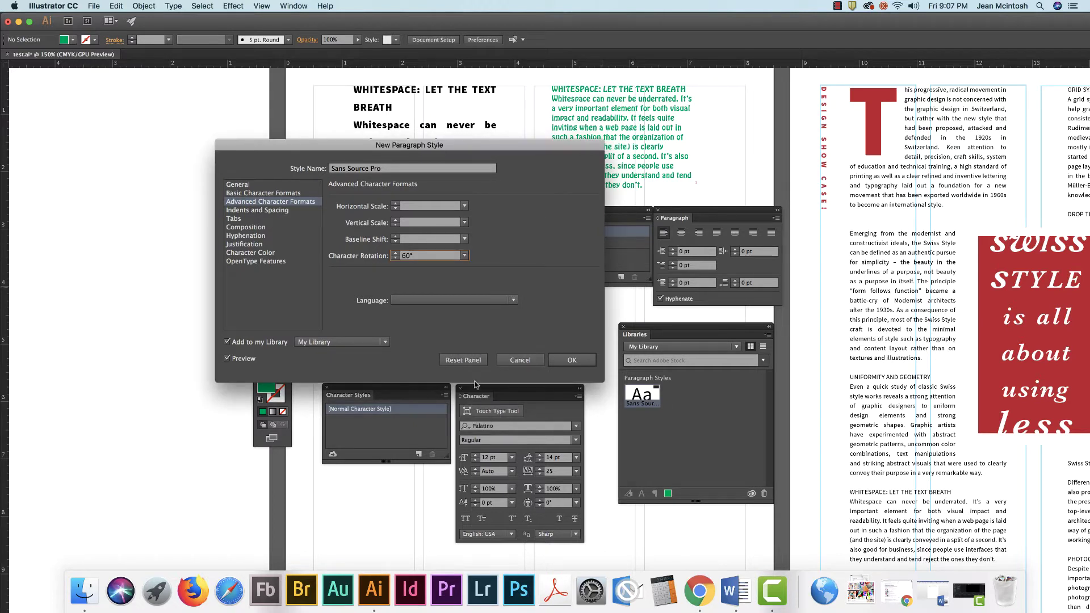
{"action": "left_click", "coordinate": [246, 256]}
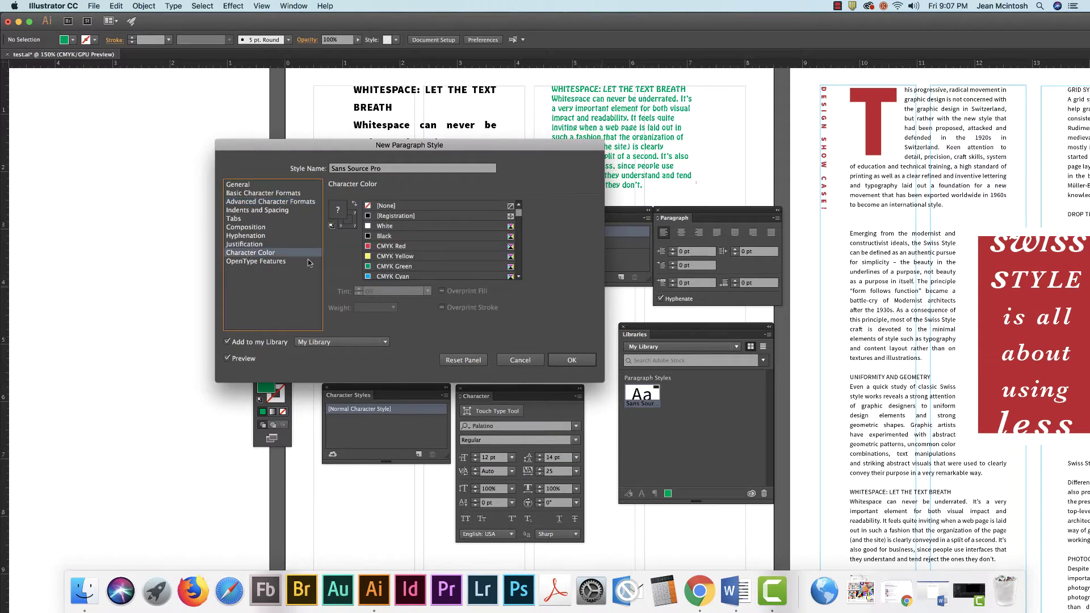
{"action": "left_click", "coordinate": [369, 237]}
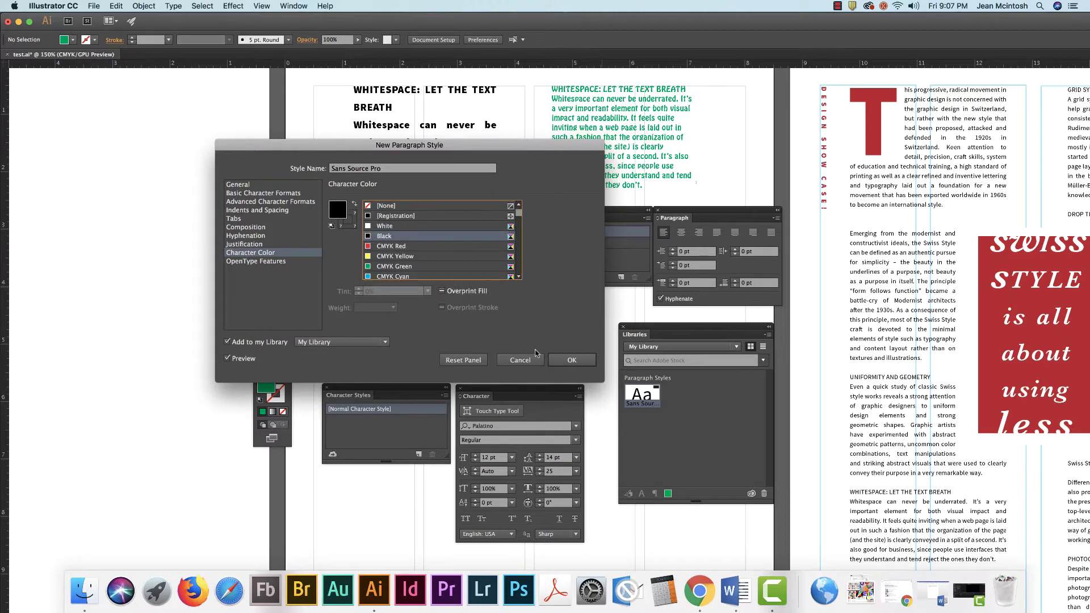
{"action": "left_click", "coordinate": [559, 358]}
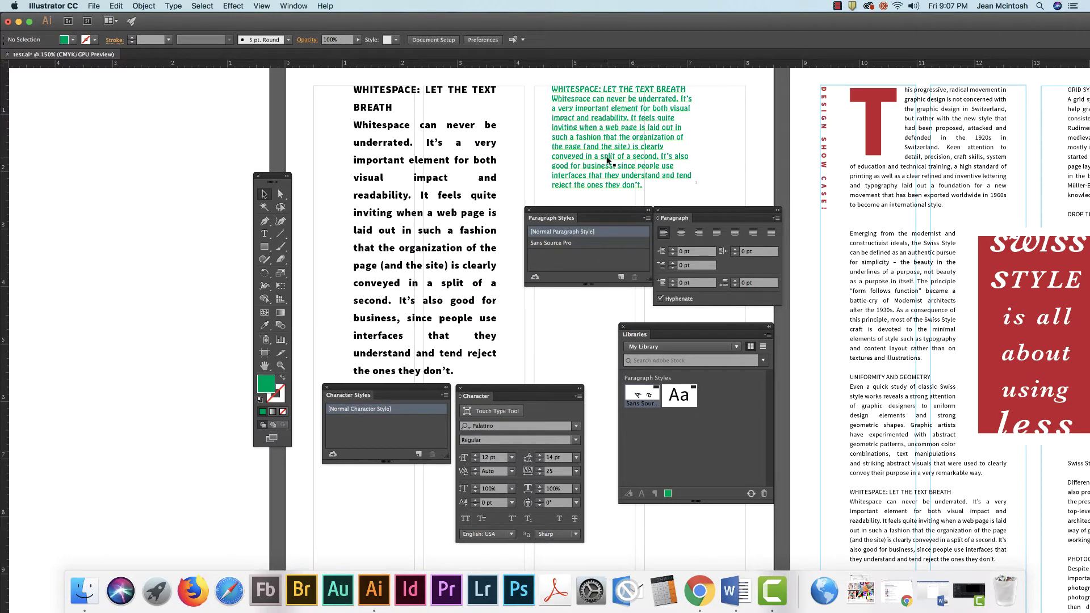
- Apply the Sans Source Pro paragraph style to the green top-right text block, then deselect it
{"action": "left_click", "coordinate": [608, 160]}
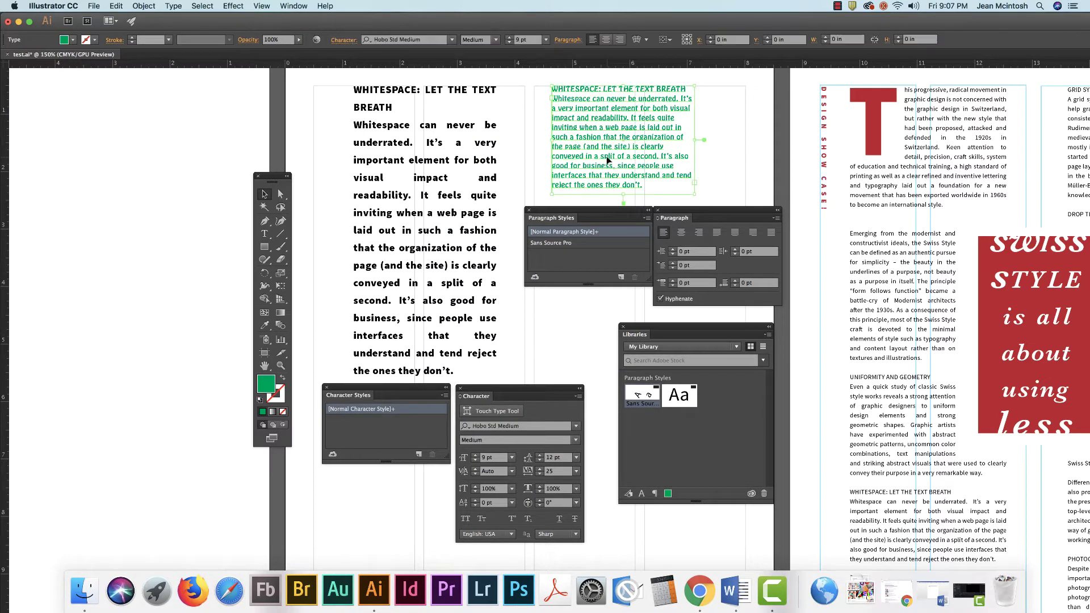
{"action": "left_click", "coordinate": [586, 242]}
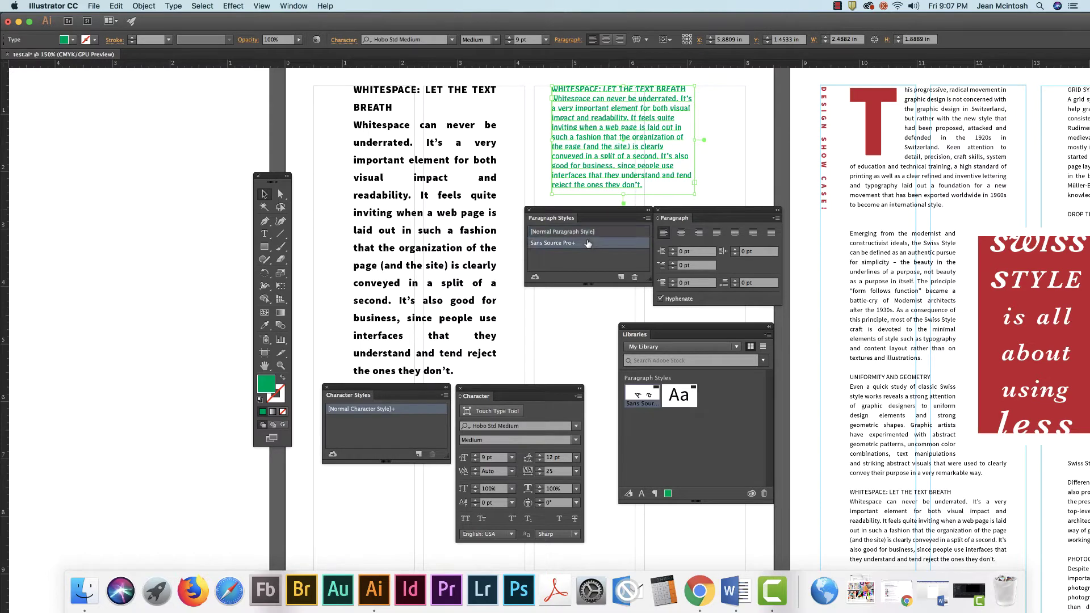
{"action": "left_click", "coordinate": [587, 242], "text": "alt"}
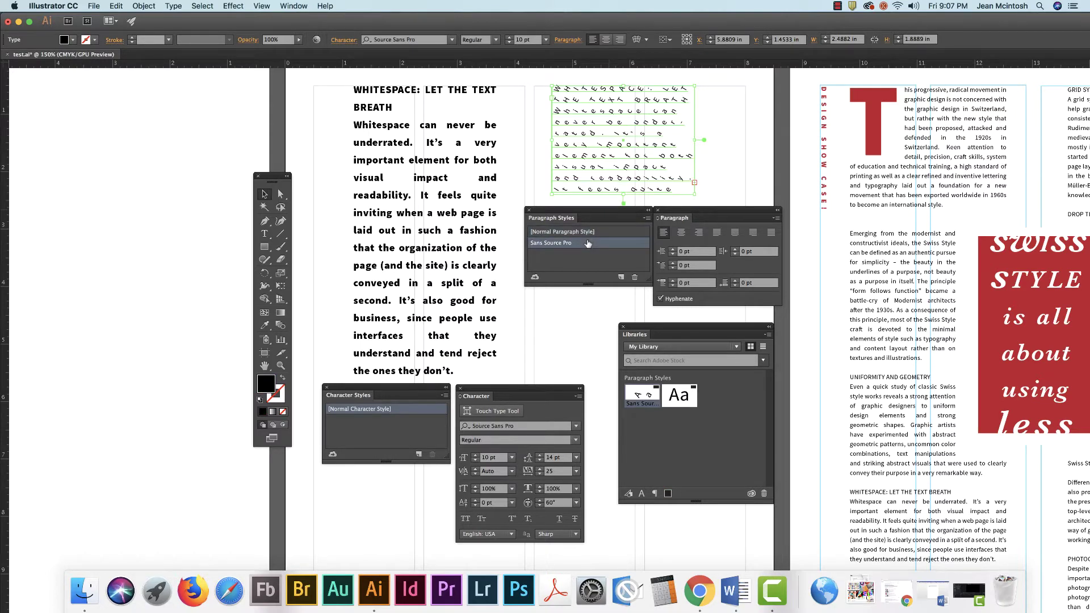
{"action": "left_click", "coordinate": [736, 165]}
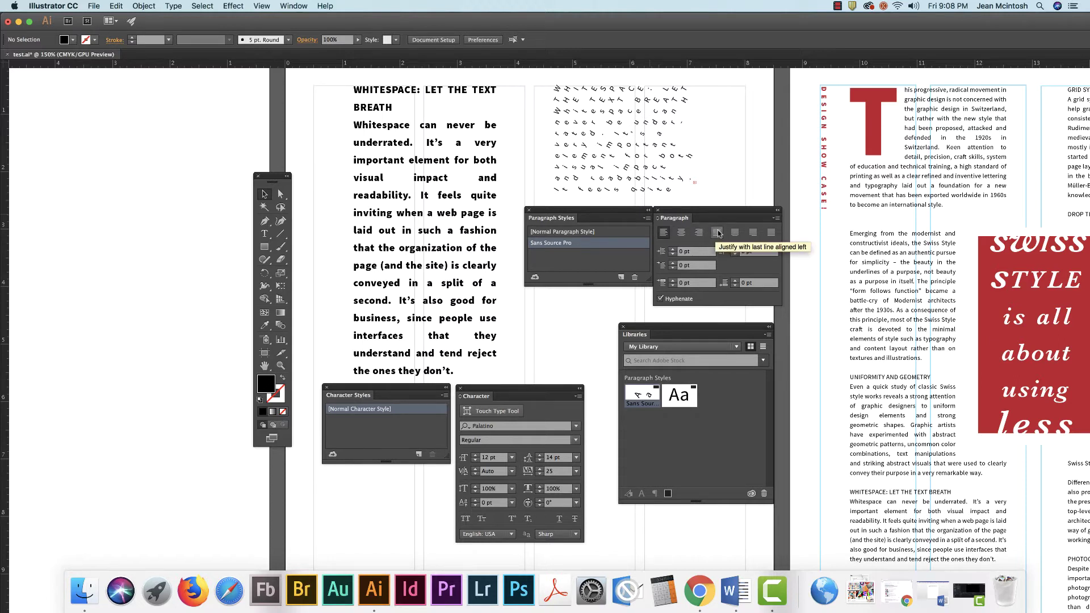
- Change Sans Source Pro to Left Justify alignment and 0° character rotation
{"action": "double_click", "coordinate": [559, 244]}
{"action": "left_click", "coordinate": [609, 257]}
{"action": "double_click", "coordinate": [585, 246]}
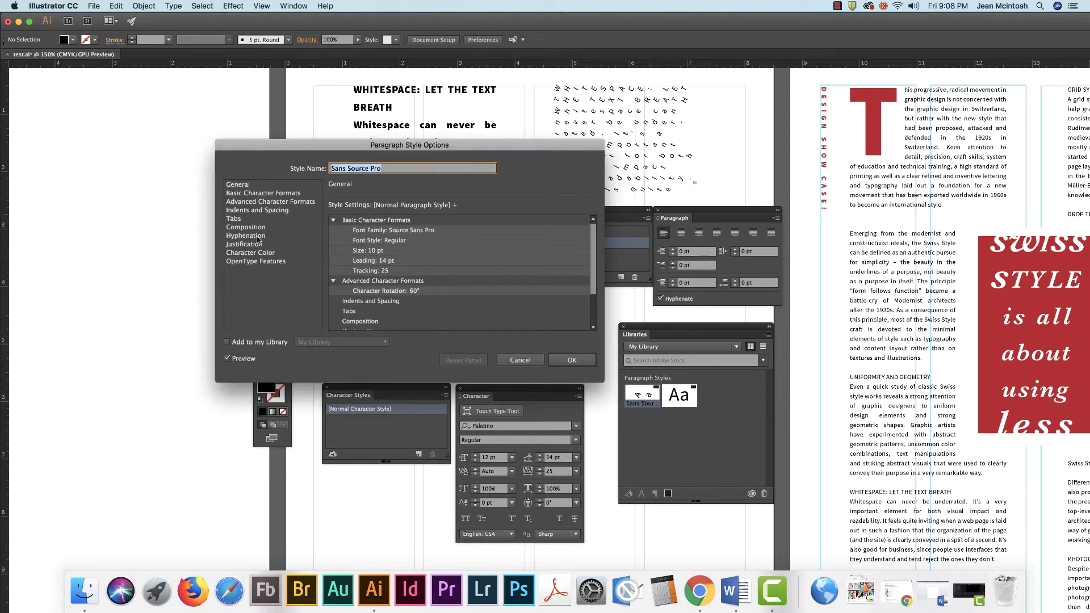
{"action": "left_click", "coordinate": [247, 210]}
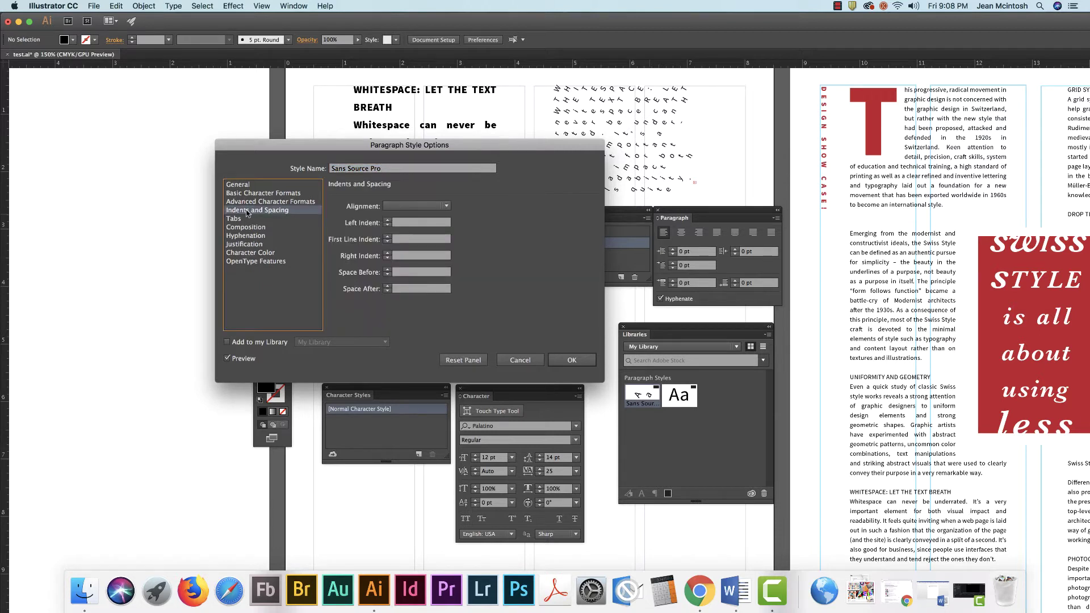
{"action": "left_click", "coordinate": [421, 207]}
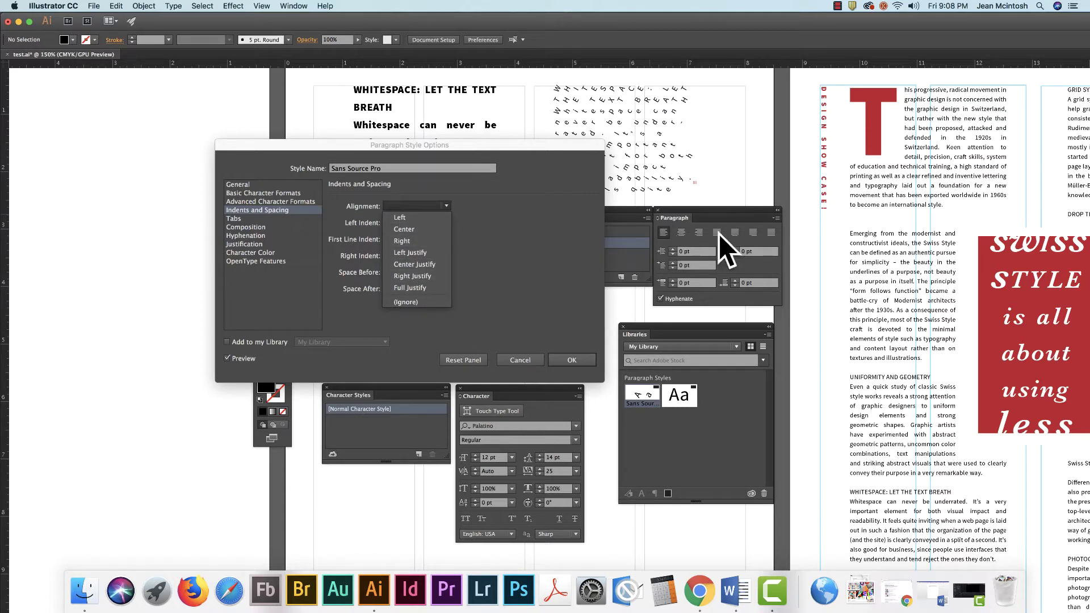
{"action": "left_click", "coordinate": [406, 256]}
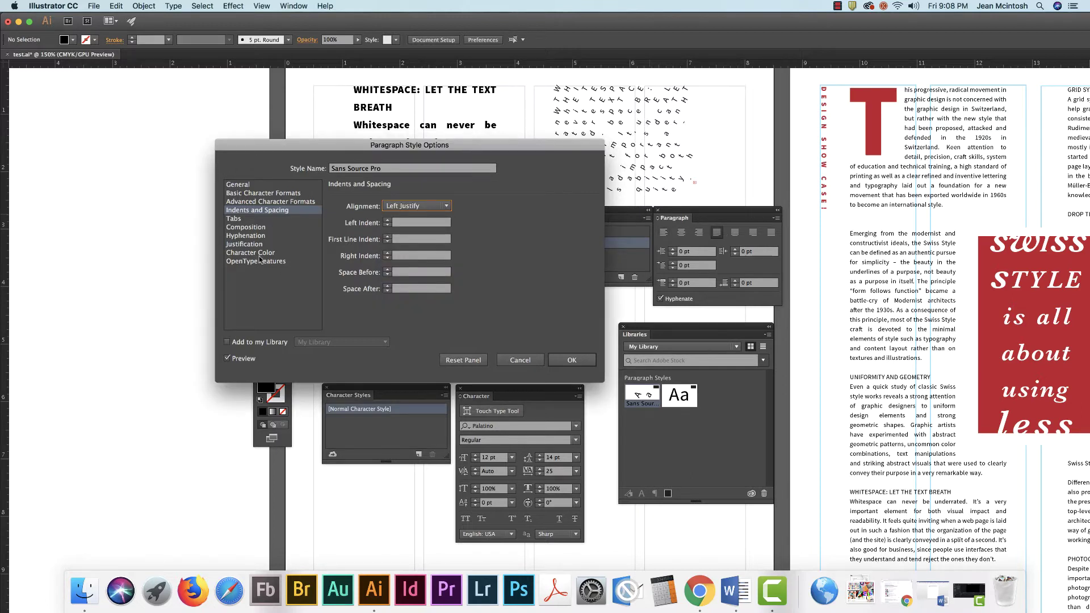
{"action": "left_click", "coordinate": [253, 203]}
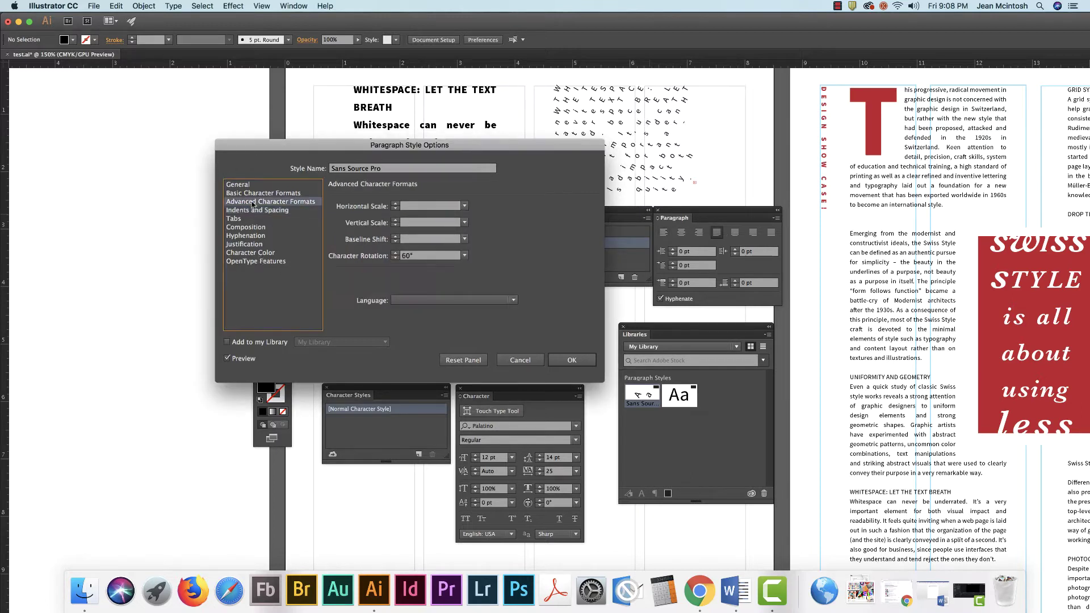
{"action": "left_click", "coordinate": [465, 256]}
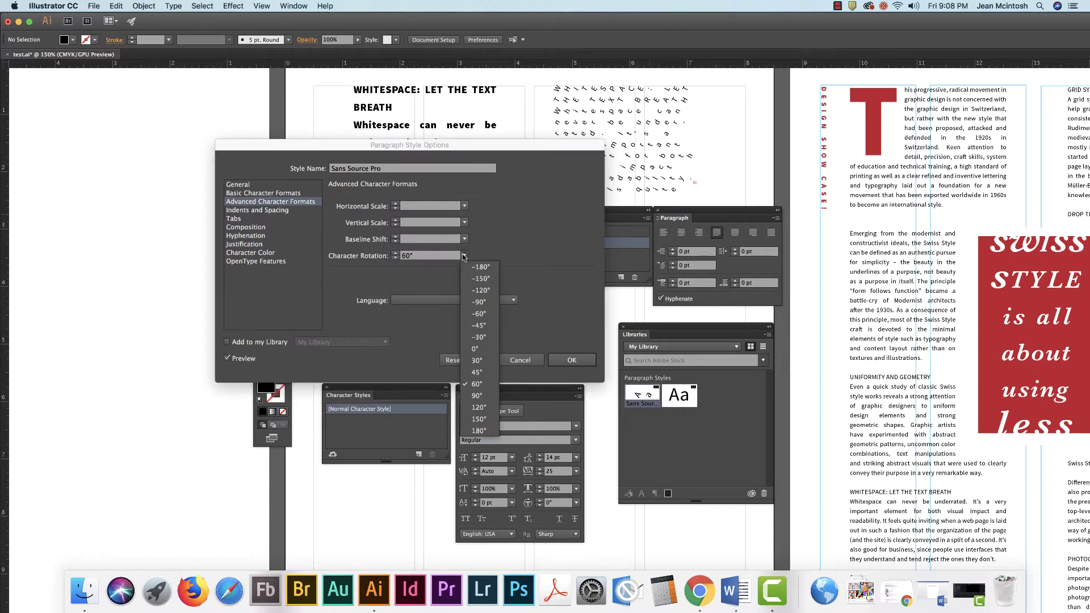
{"action": "left_click", "coordinate": [476, 349]}
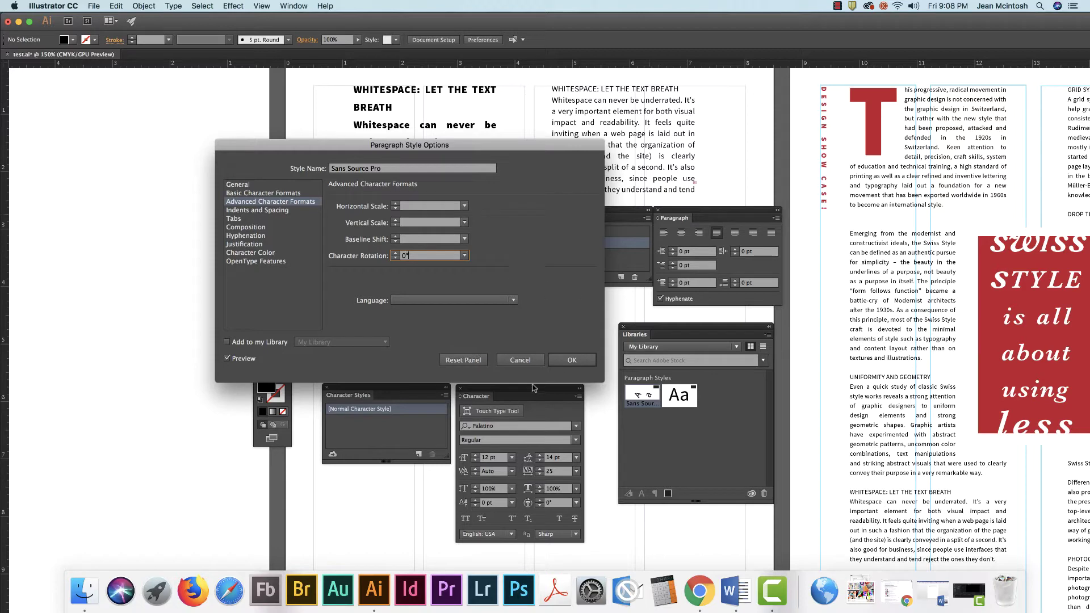
{"action": "left_click", "coordinate": [571, 360]}
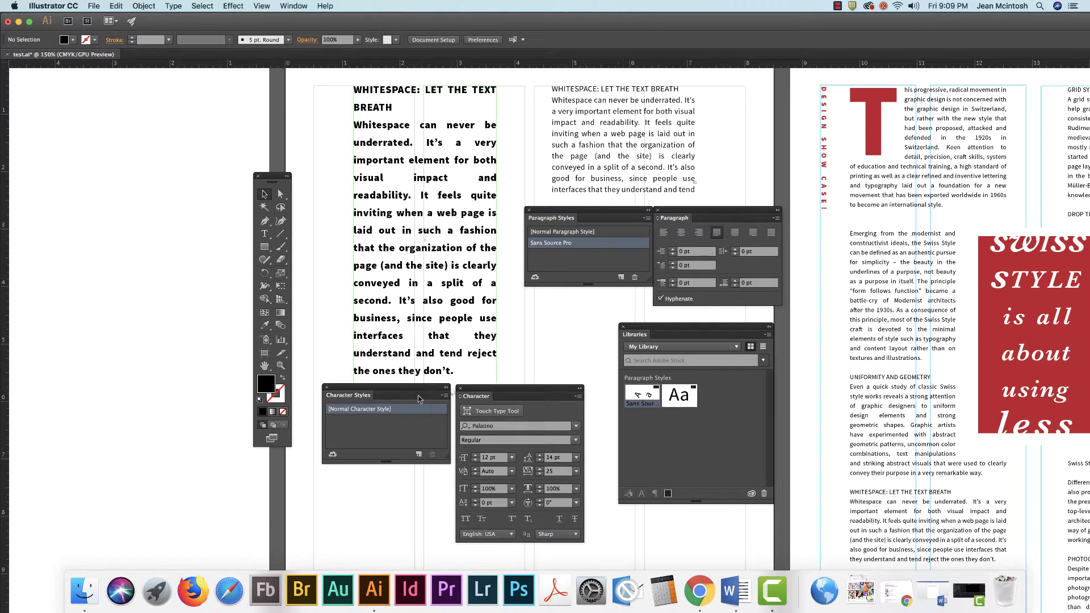
- Close the Paragraph Styles and Paragraph panels, reposition the Libraries and Character panels, and zoom out
{"action": "left_click_drag", "start_coordinate": [474, 392], "coordinate": [470, 391]}
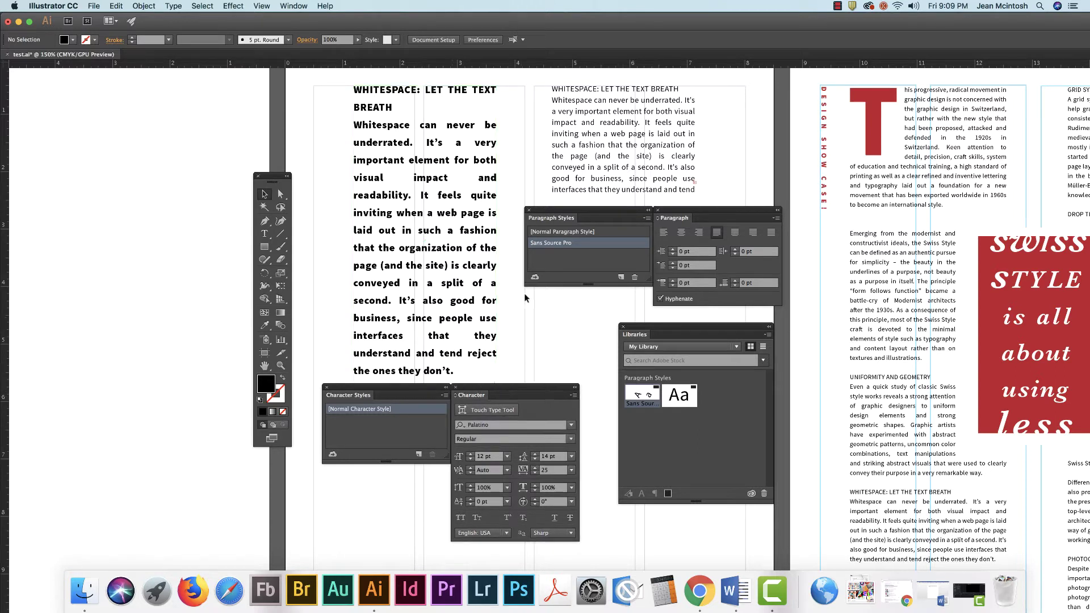
{"action": "left_click", "coordinate": [527, 210]}
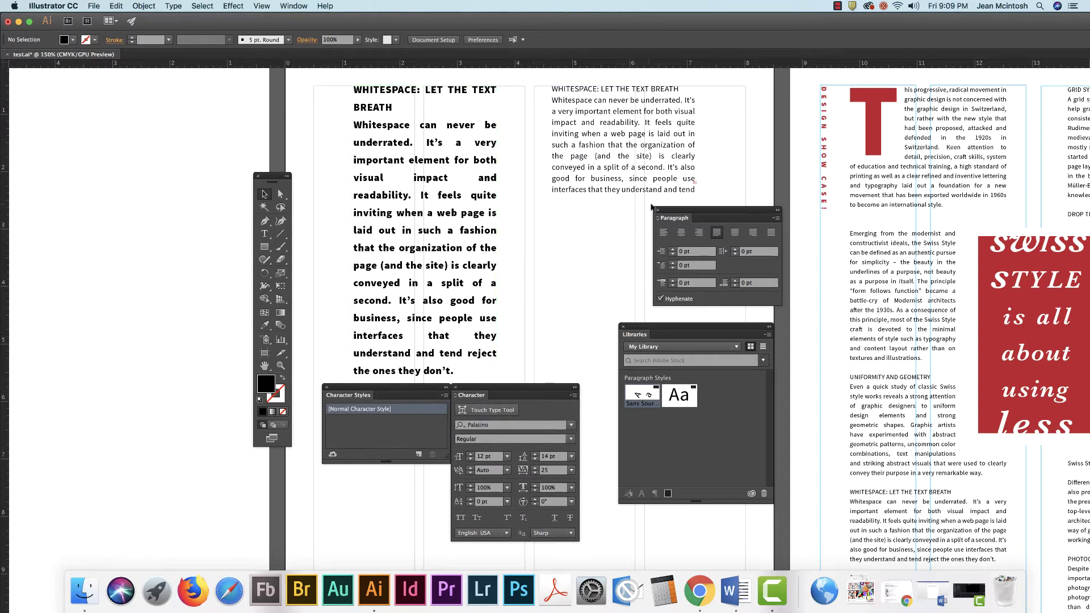
{"action": "left_click", "coordinate": [656, 211]}
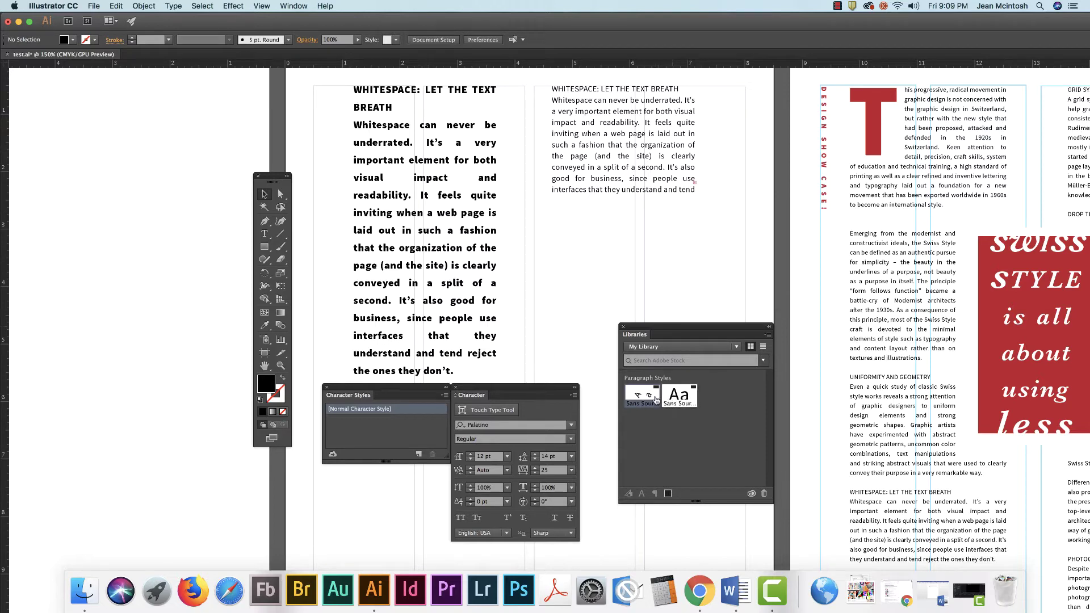
{"action": "left_click_drag", "start_coordinate": [666, 328], "coordinate": [145, 299]}
{"action": "key", "text": "super+minus"}
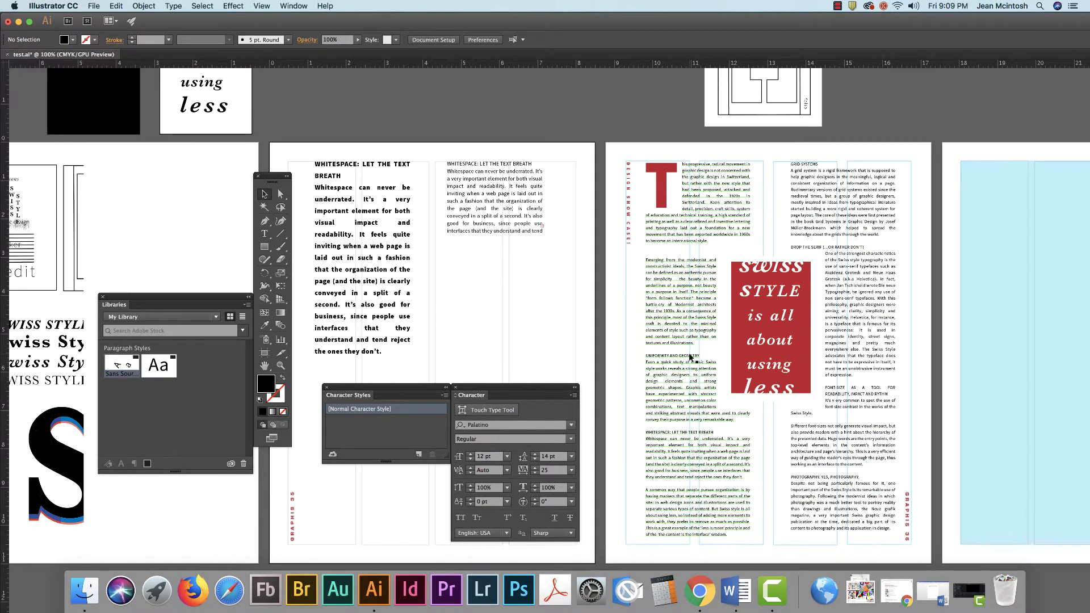
{"action": "left_click_drag", "start_coordinate": [502, 386], "coordinate": [530, 316]}
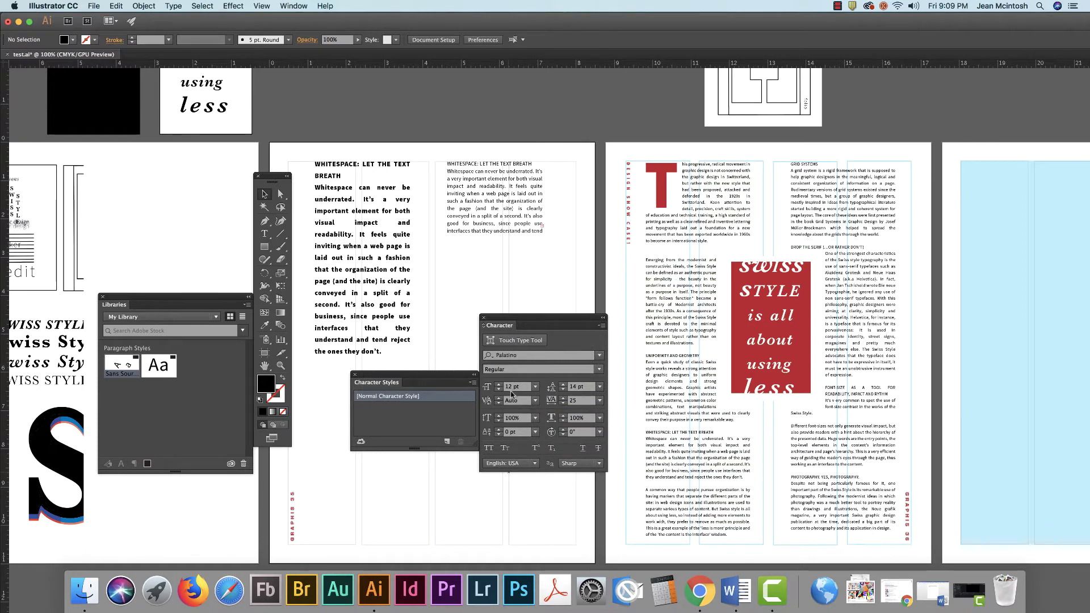
- Start the 'Sub Headings' character style in Source Sans Pro Semibold
{"action": "left_click", "coordinate": [447, 442], "text": "alt"}
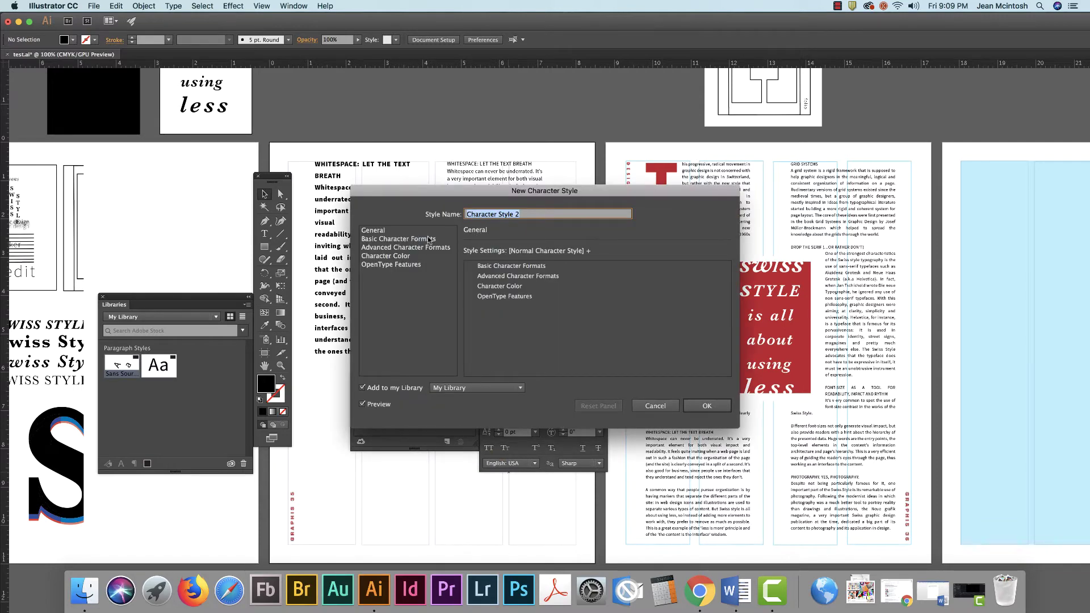
{"action": "type", "text": "Sub Headings"}
{"action": "left_click", "coordinate": [386, 241]}
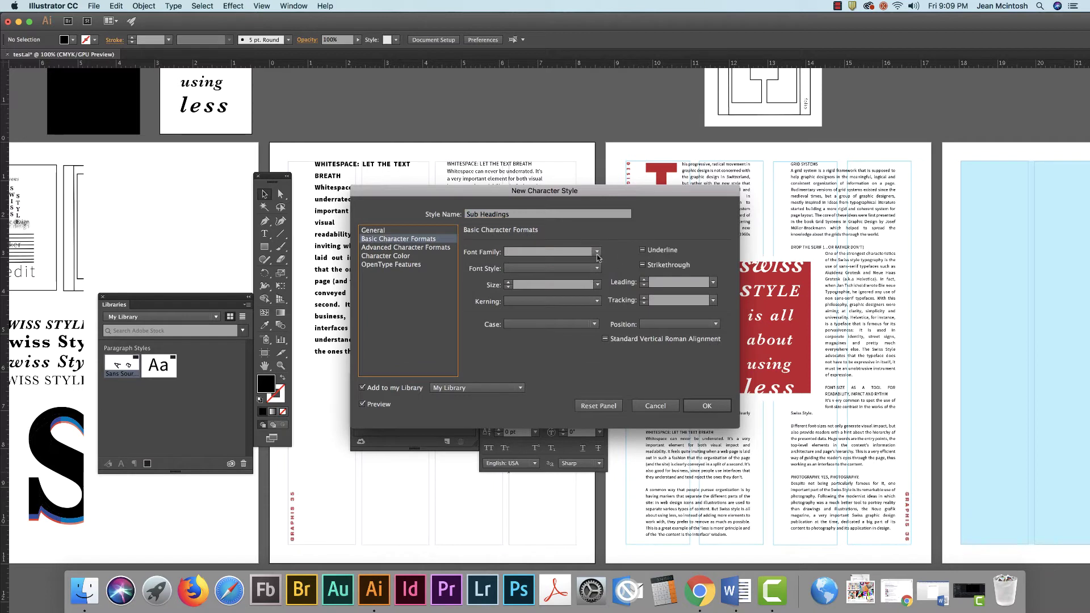
{"action": "left_click", "coordinate": [595, 252]}
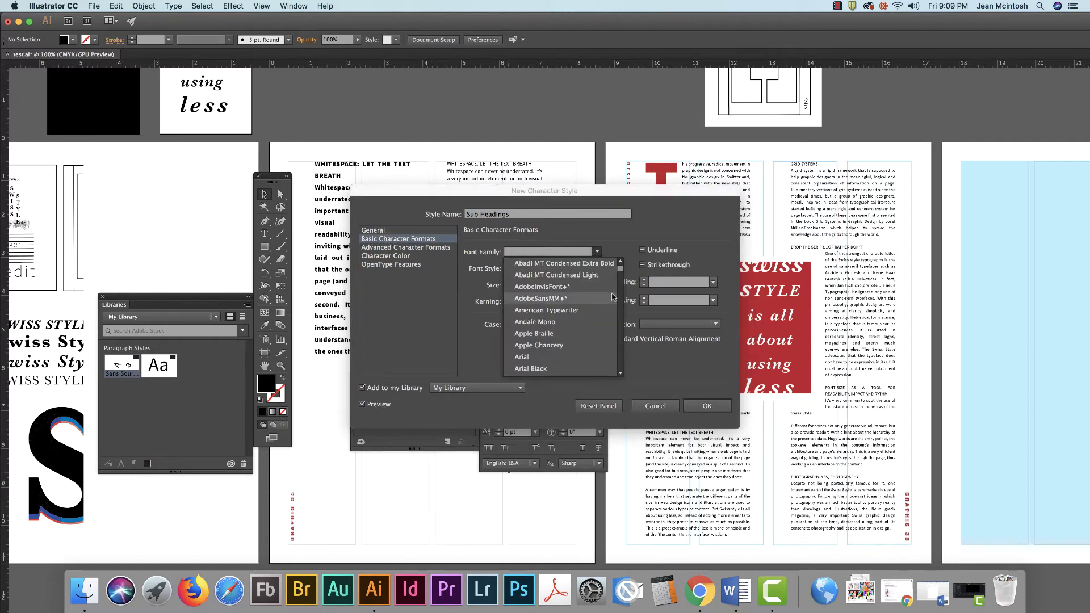
{"action": "left_click", "coordinate": [620, 323]}
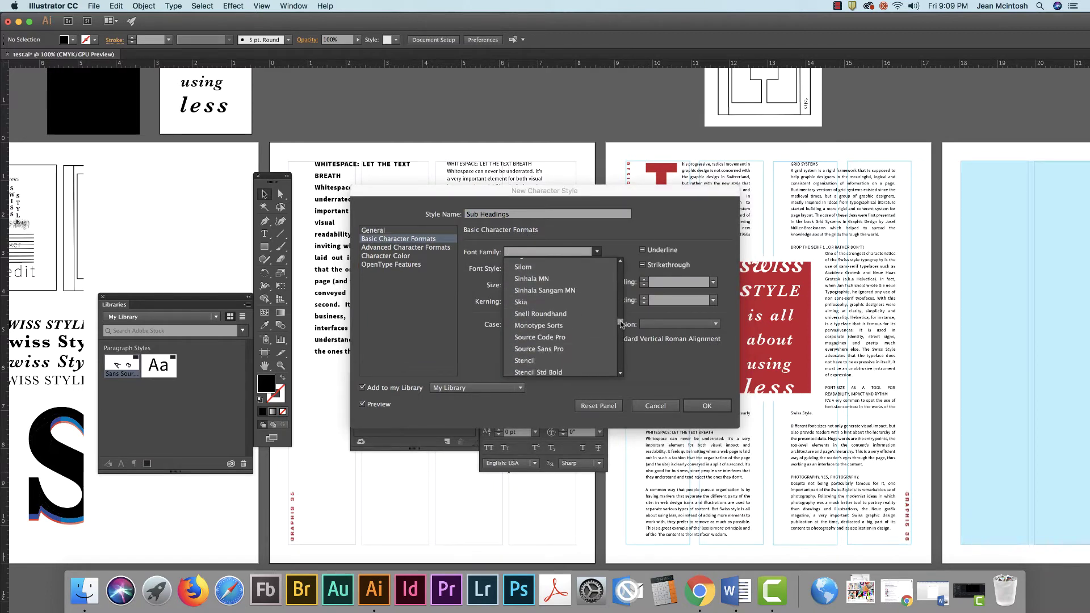
{"action": "left_click", "coordinate": [539, 348]}
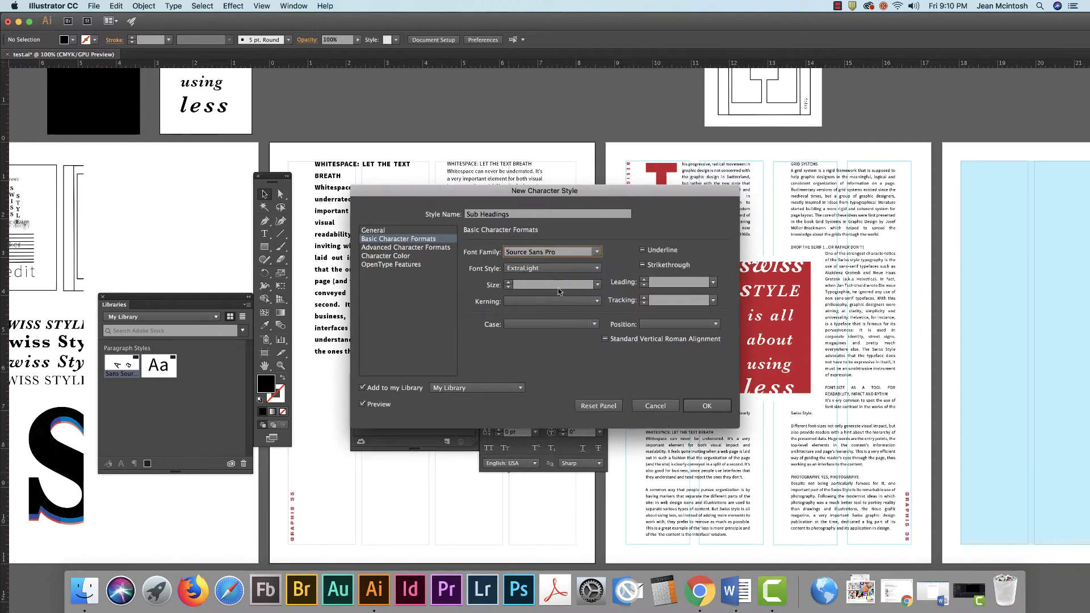
{"action": "left_click", "coordinate": [593, 270]}
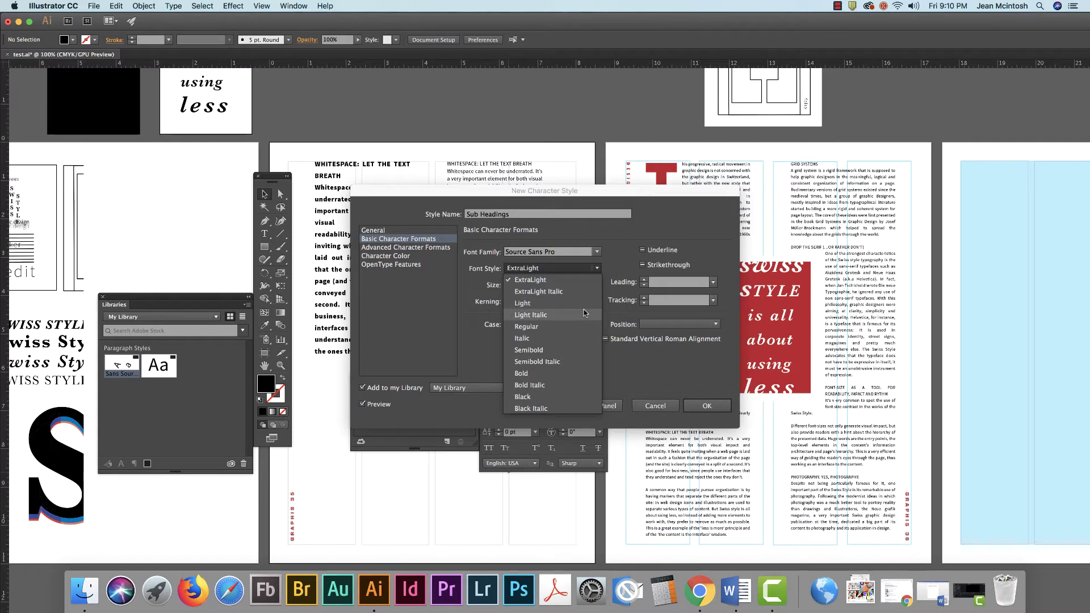
{"action": "left_click", "coordinate": [572, 350]}
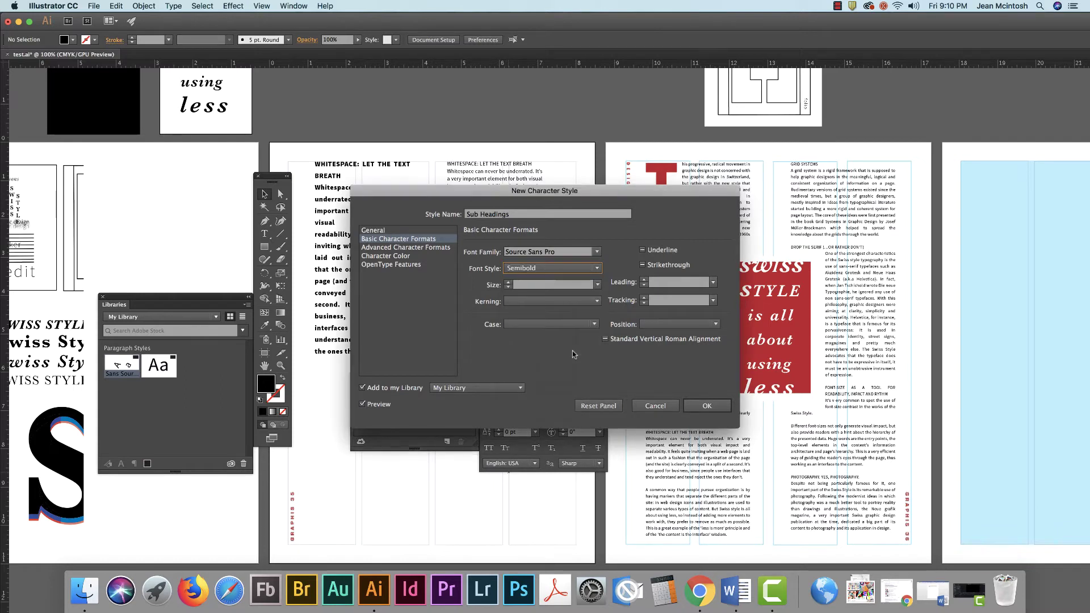
- Set Sub Headings to 10 pt size, 12 pt leading, and tracking raised above 25
{"action": "left_click", "coordinate": [596, 285]}
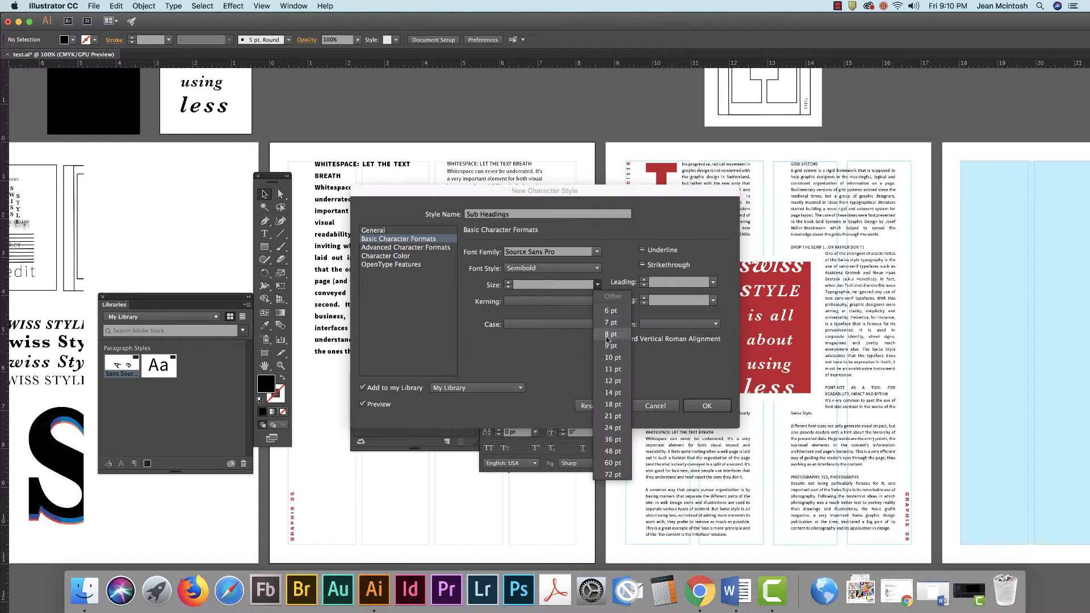
{"action": "left_click", "coordinate": [607, 357]}
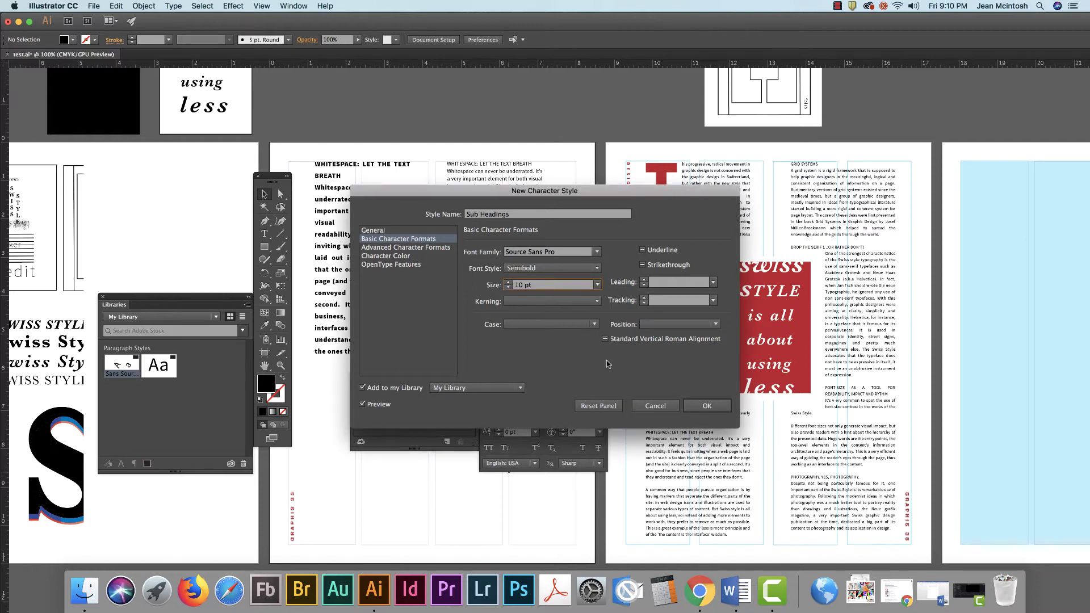
{"action": "left_click", "coordinate": [713, 283]}
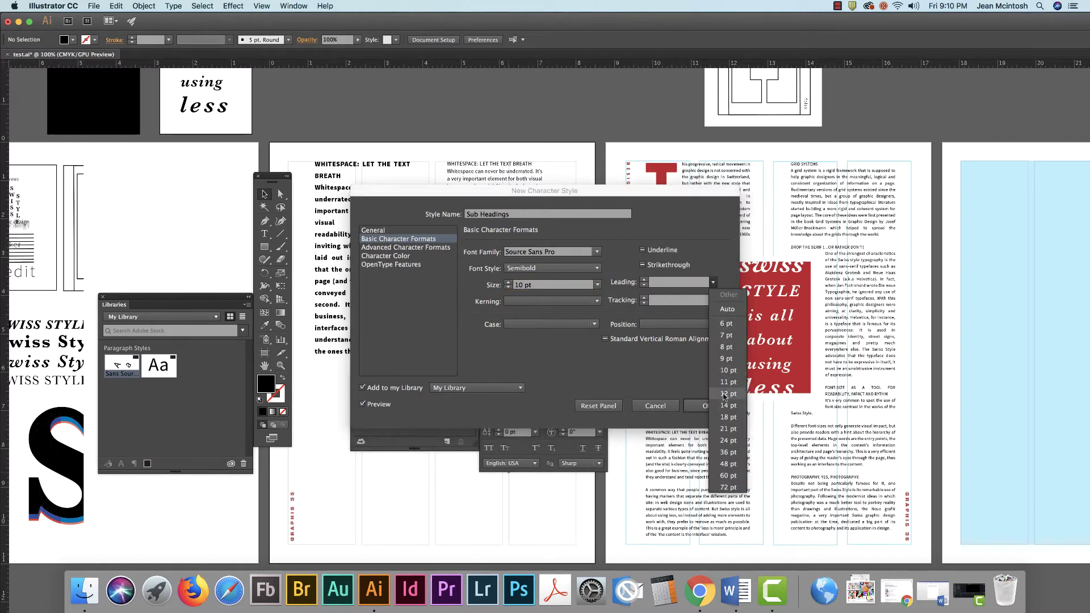
{"action": "left_click", "coordinate": [724, 394]}
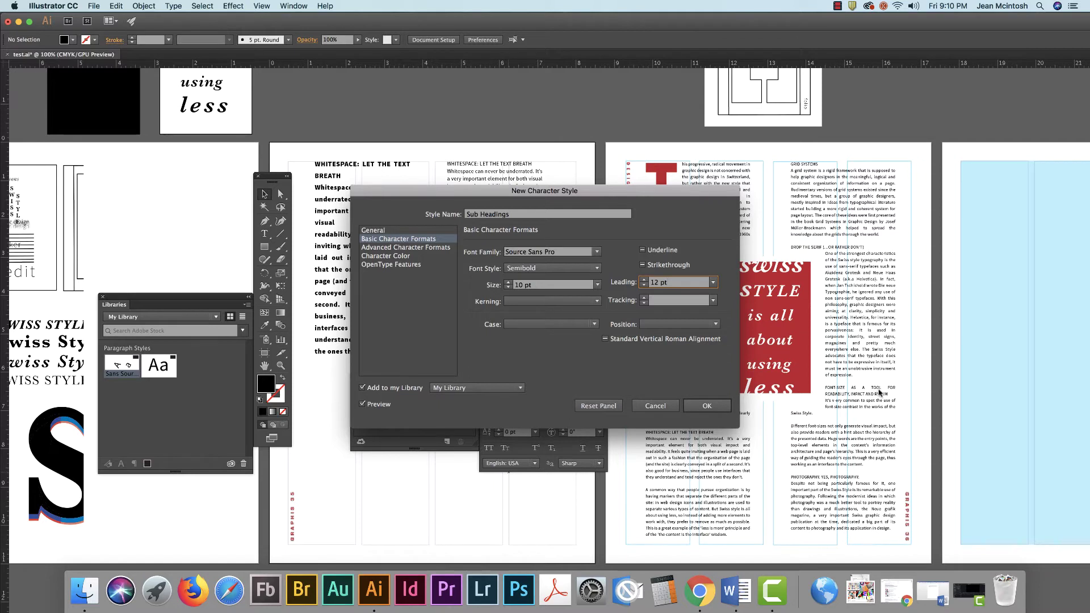
{"action": "left_click", "coordinate": [709, 302]}
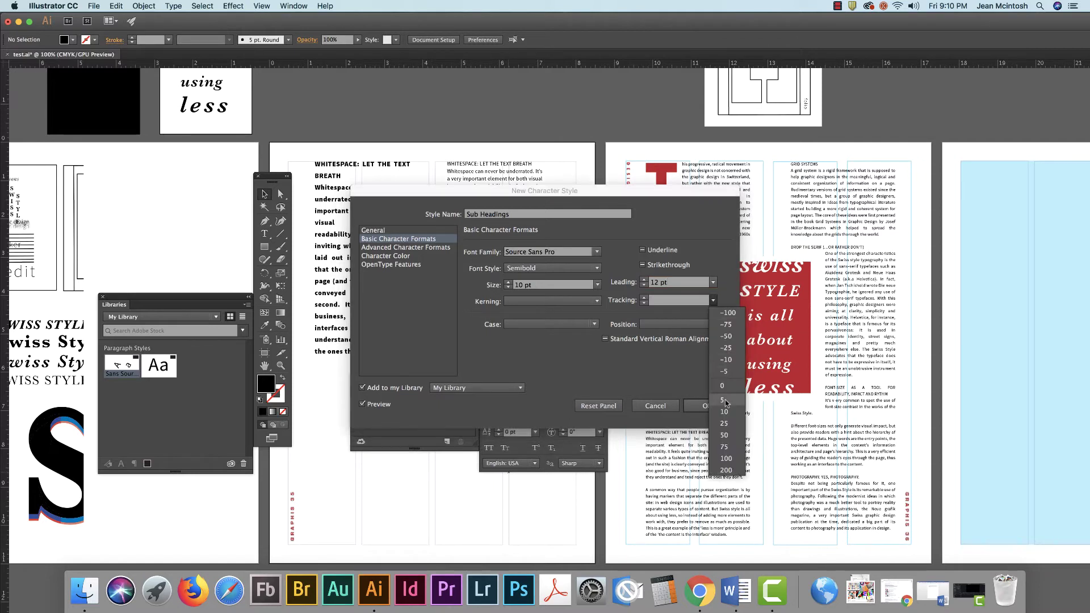
{"action": "left_click", "coordinate": [721, 423]}
{"action": "left_click", "coordinate": [644, 297]}
{"action": "left_click", "coordinate": [644, 297]}
{"action": "left_click", "coordinate": [643, 297]}
{"action": "left_click", "coordinate": [644, 297]}
{"action": "left_click", "coordinate": [644, 297]}
{"action": "left_click", "coordinate": [644, 297]}
{"action": "left_click", "coordinate": [644, 297]}
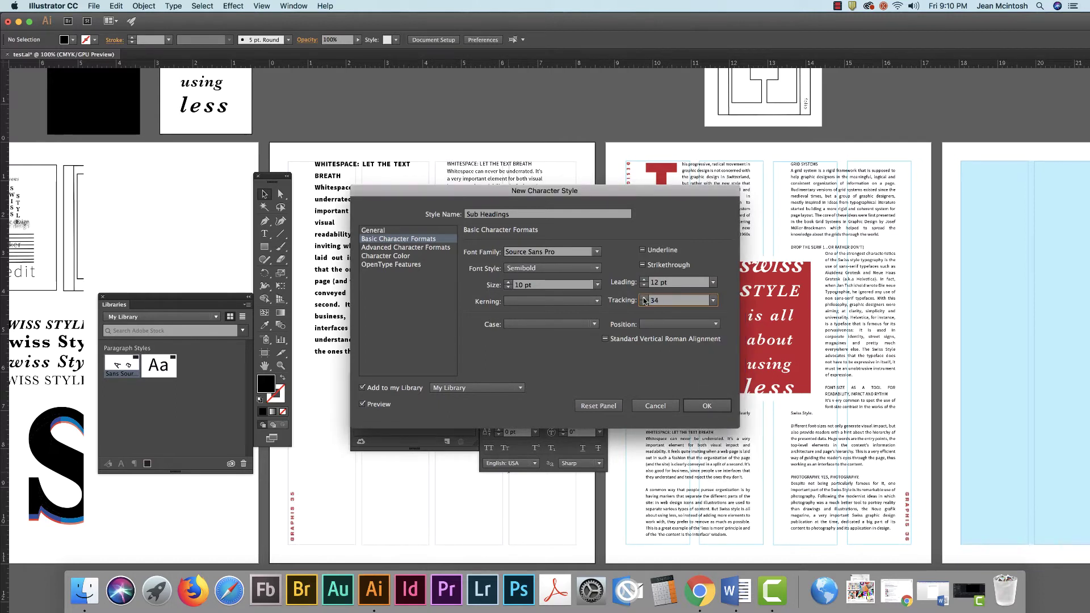
{"action": "left_click", "coordinate": [643, 297]}
{"action": "left_click", "coordinate": [643, 297]}
{"action": "left_click", "coordinate": [644, 297]}
{"action": "left_click", "coordinate": [644, 297]}
- Colour Sub Headings red (C=15 M=100 Y=90 K=10) and create the style
{"action": "left_click", "coordinate": [390, 256]}
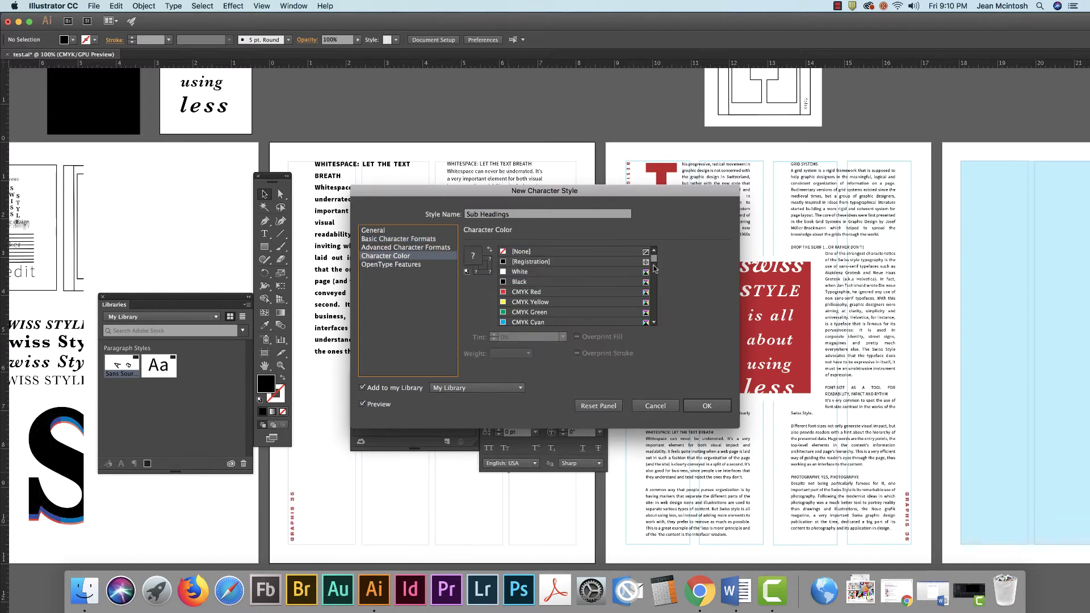
{"action": "scroll", "coordinate": [654, 266], "scroll_direction": "down", "scroll_amount": 3}
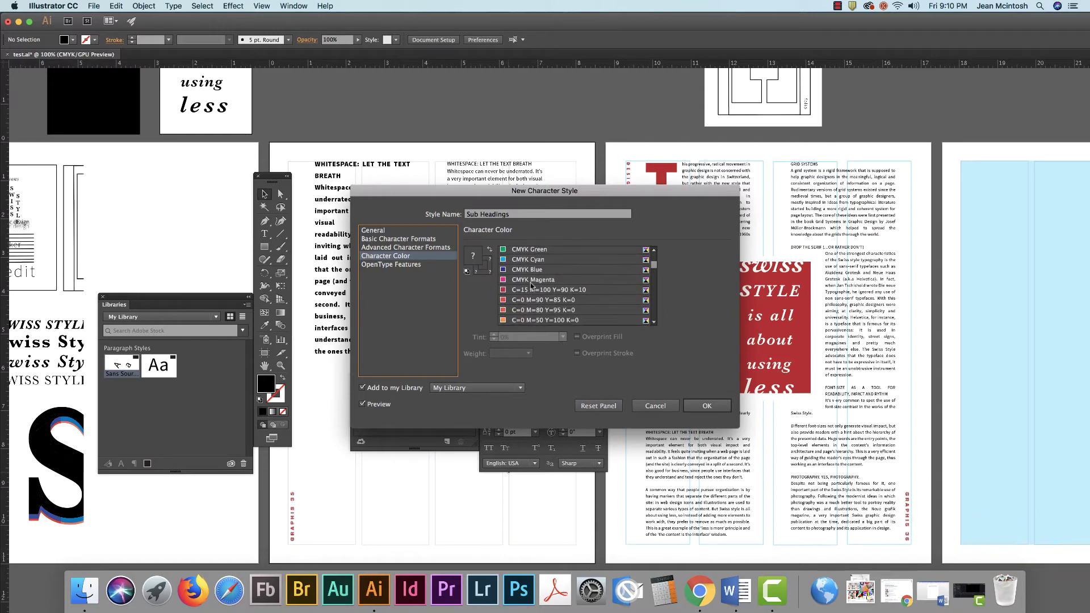
{"action": "left_click", "coordinate": [505, 291]}
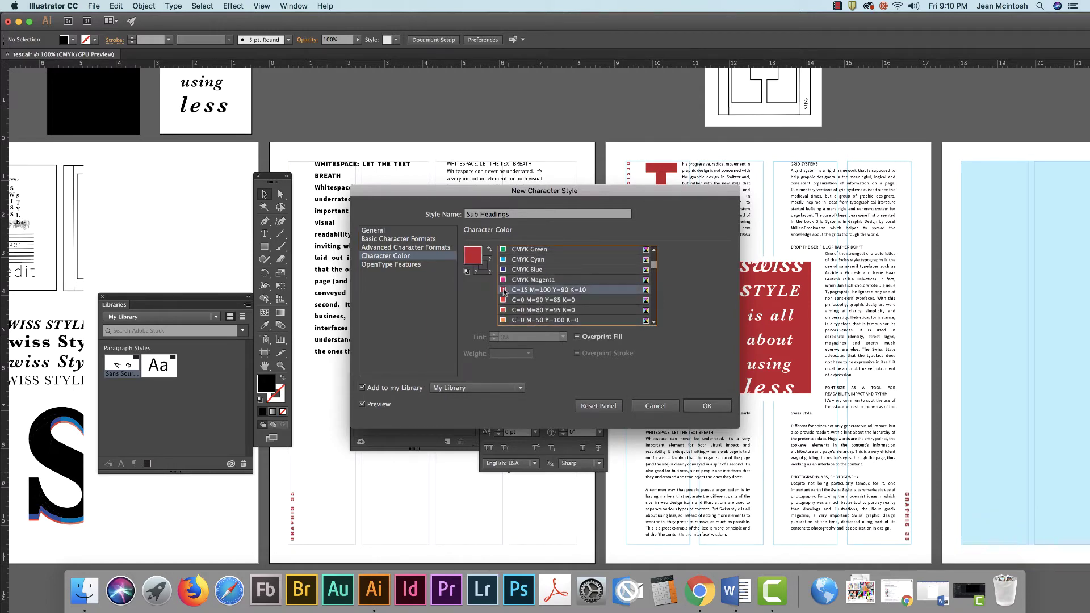
{"action": "left_click", "coordinate": [705, 407]}
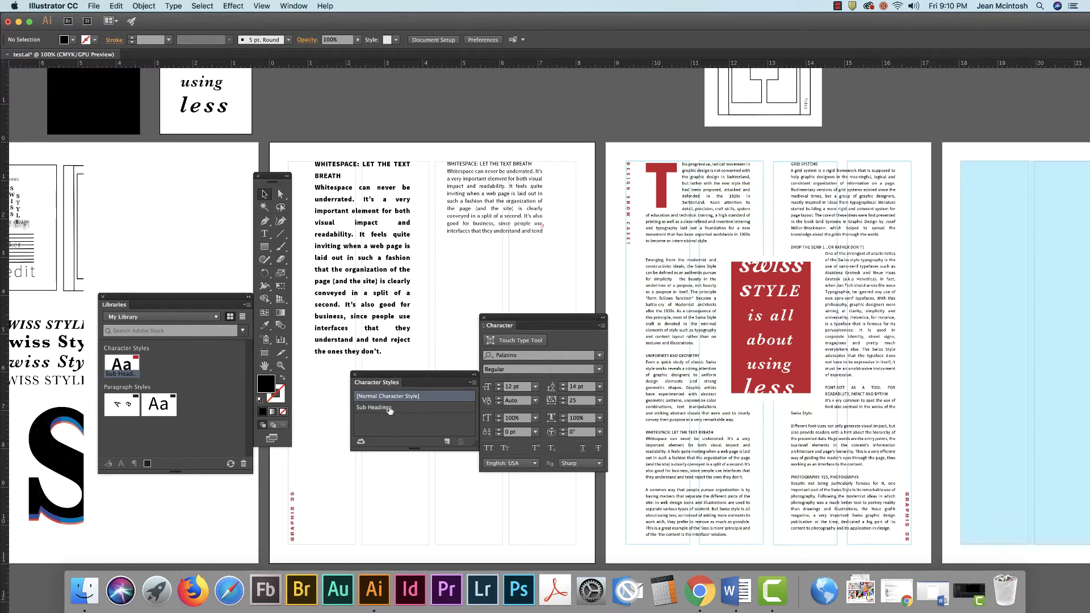
- Dock the character panels and style the UNIFORMITY AND GEOMETRY and WHITESPACE headings with Sub Headings
{"action": "left_click_drag", "start_coordinate": [498, 317], "coordinate": [452, 244]}
{"action": "left_click_drag", "start_coordinate": [390, 374], "coordinate": [471, 405]}
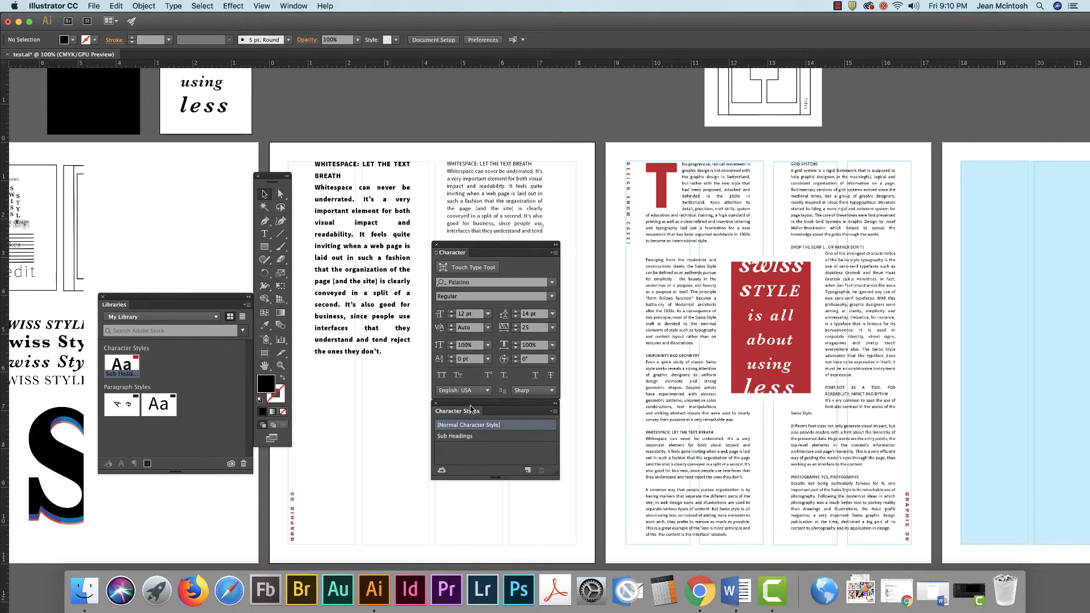
{"action": "left_click", "coordinate": [264, 233]}
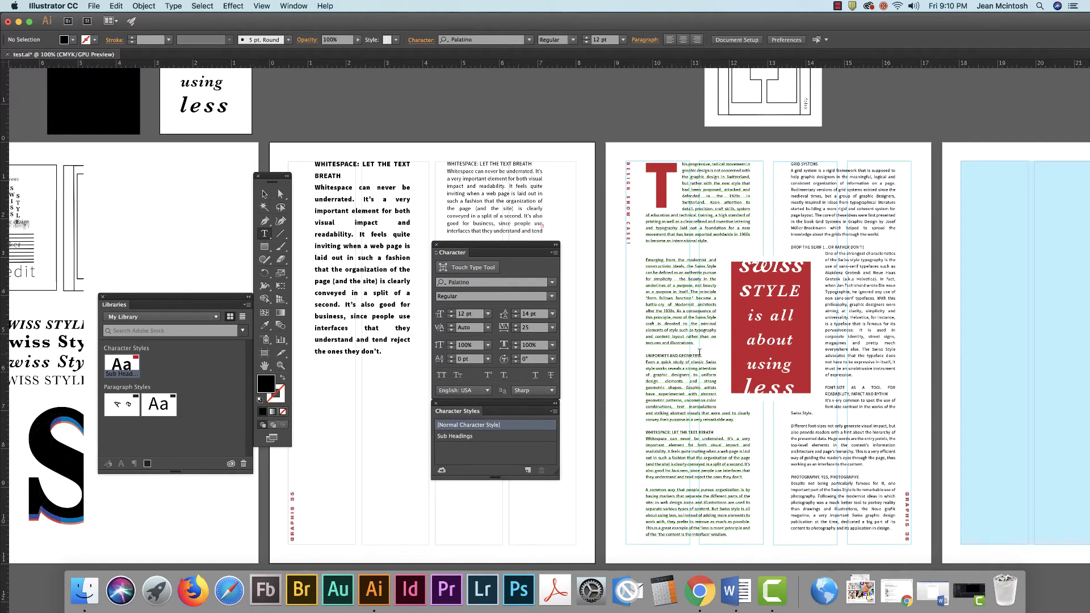
{"action": "left_click_drag", "start_coordinate": [700, 355], "coordinate": [643, 356]}
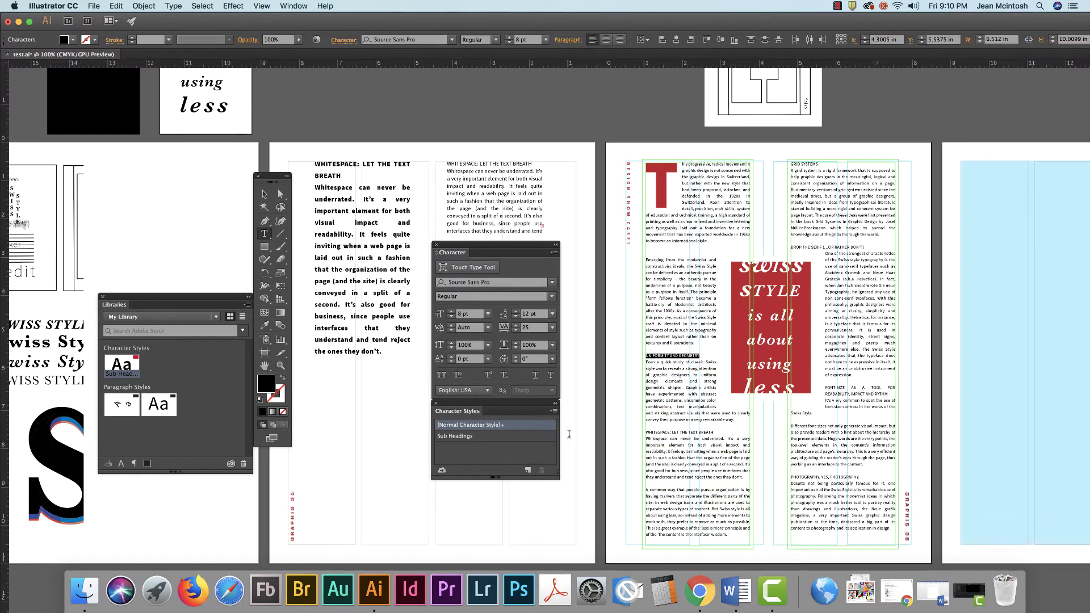
{"action": "left_click", "coordinate": [472, 436]}
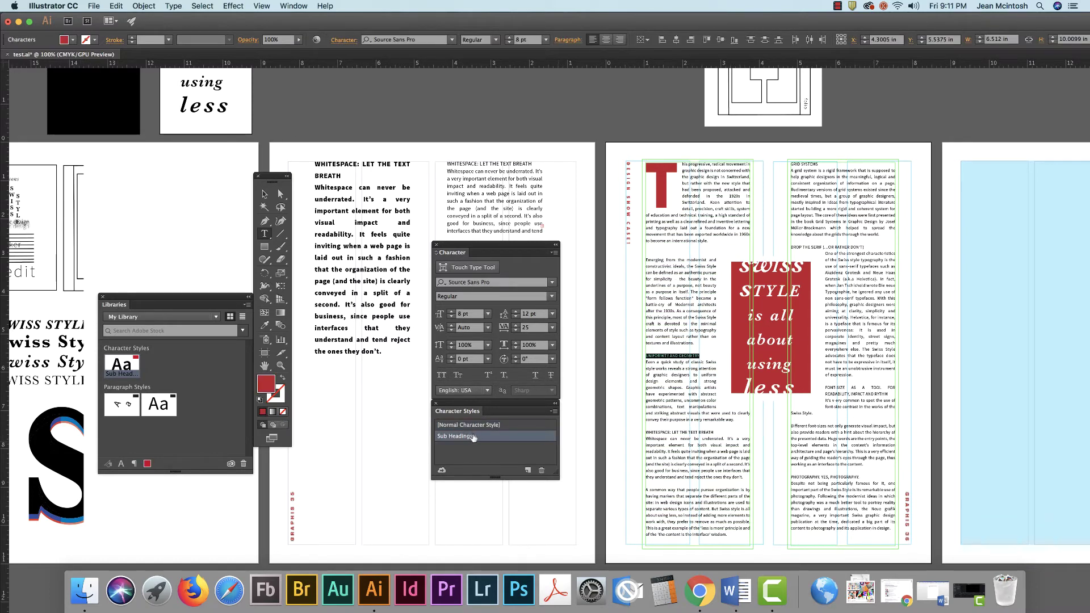
{"action": "left_click_drag", "start_coordinate": [715, 433], "coordinate": [645, 433]}
{"action": "left_click", "coordinate": [465, 436]}
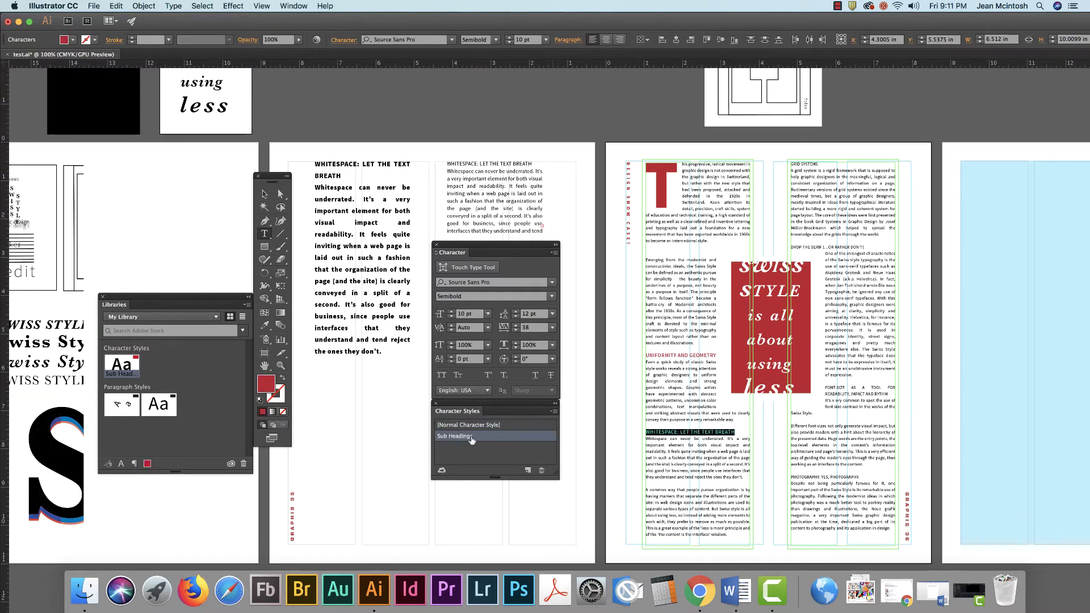
{"action": "left_click", "coordinate": [819, 164]}
- Apply Sub Headings to GRID SYSTEMS and DROP THE SERIF, and review the style's options unchanged
{"action": "left_click_drag", "start_coordinate": [820, 164], "coordinate": [793, 166]}
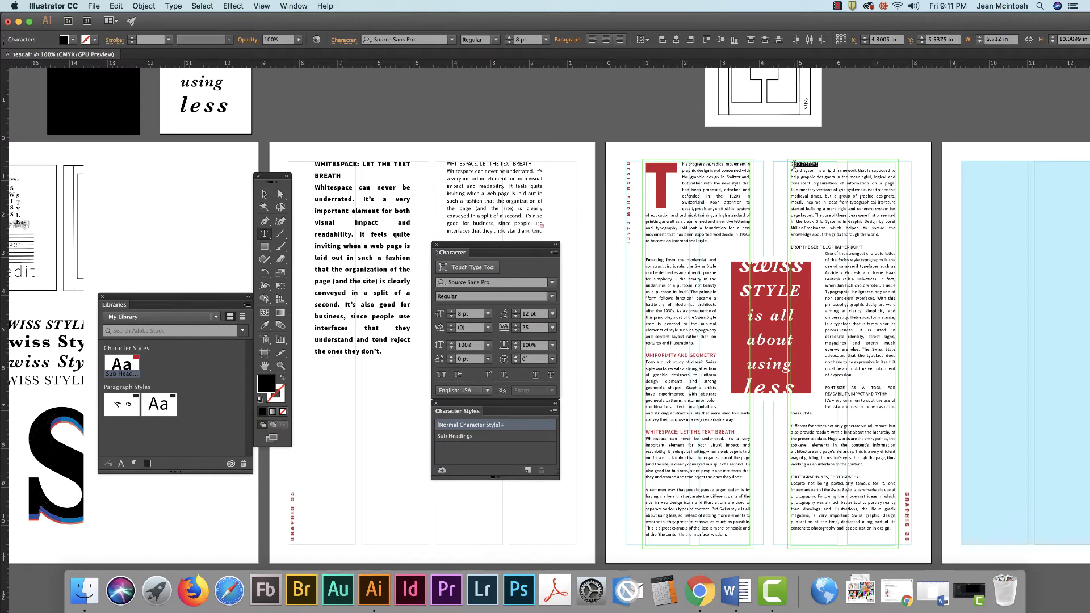
{"action": "left_click", "coordinate": [473, 436]}
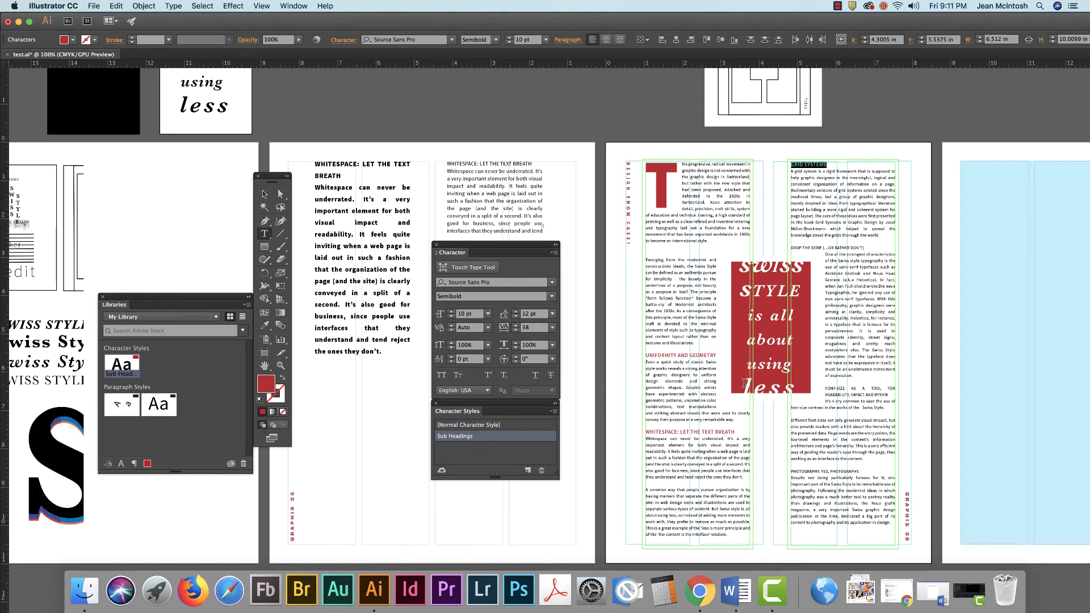
{"action": "left_click_drag", "start_coordinate": [866, 247], "coordinate": [790, 248]}
{"action": "left_click", "coordinate": [493, 437]}
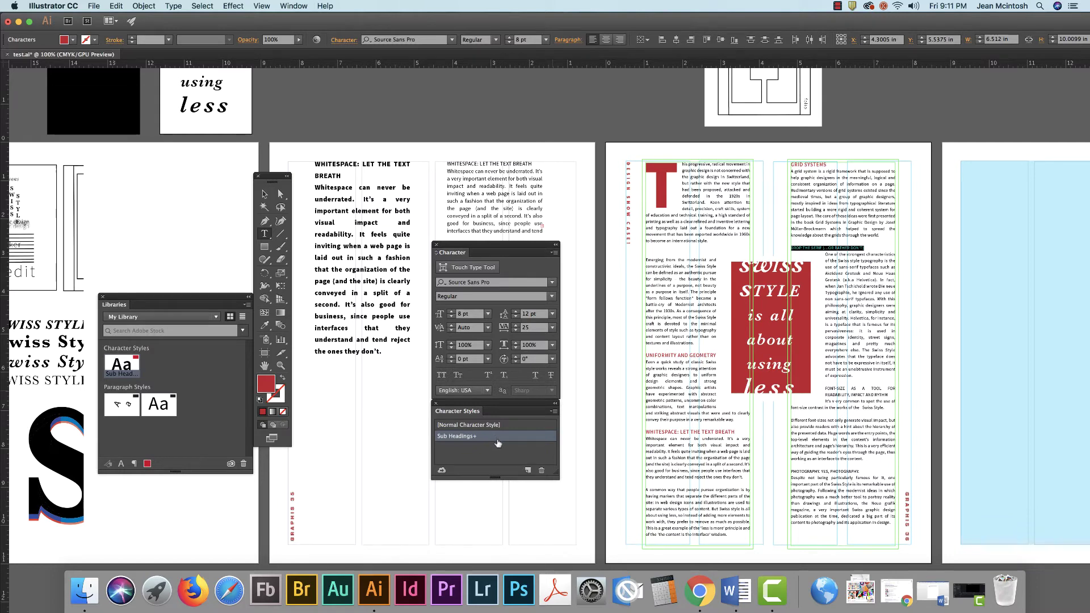
{"action": "double_click", "coordinate": [493, 434]}
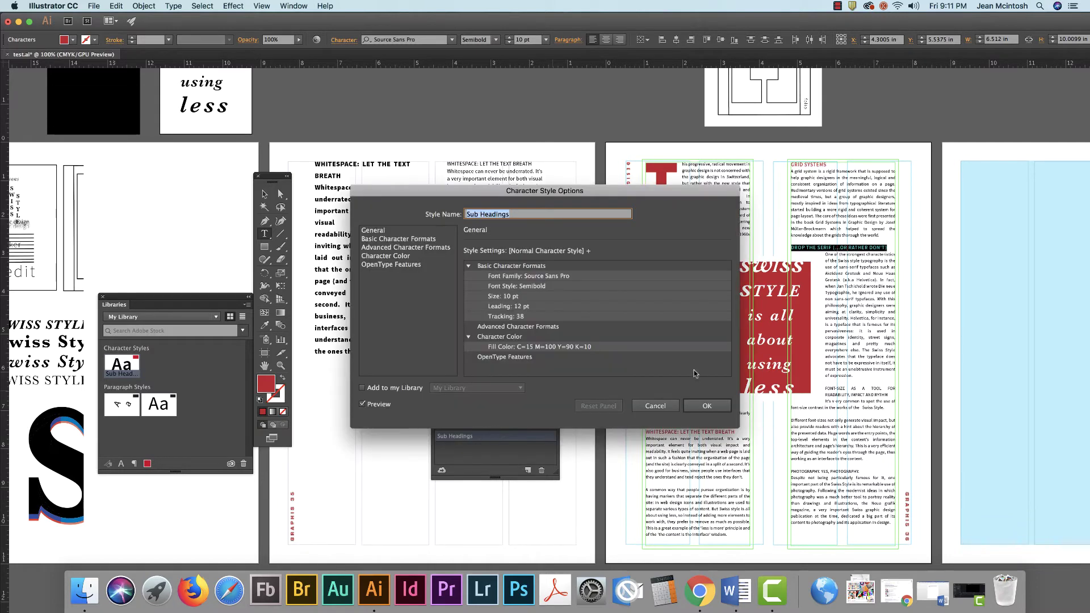
{"action": "left_click", "coordinate": [653, 405]}
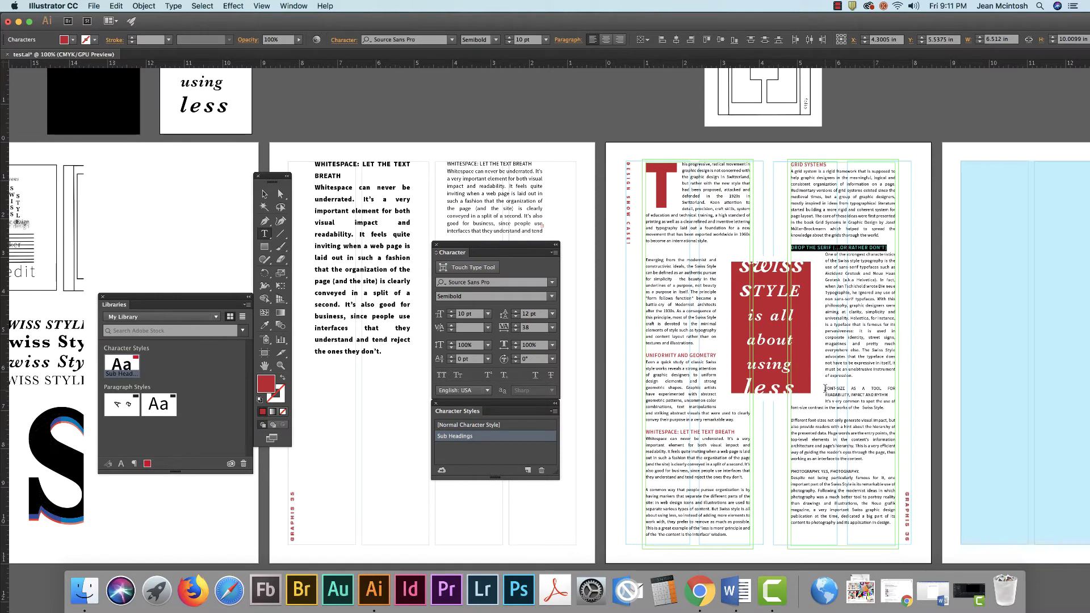
- Apply Sub Headings to the FONT-SIZE AS A TOOL and PHOTOGRAPHY headings
{"action": "left_click_drag", "start_coordinate": [824, 388], "coordinate": [888, 395]}
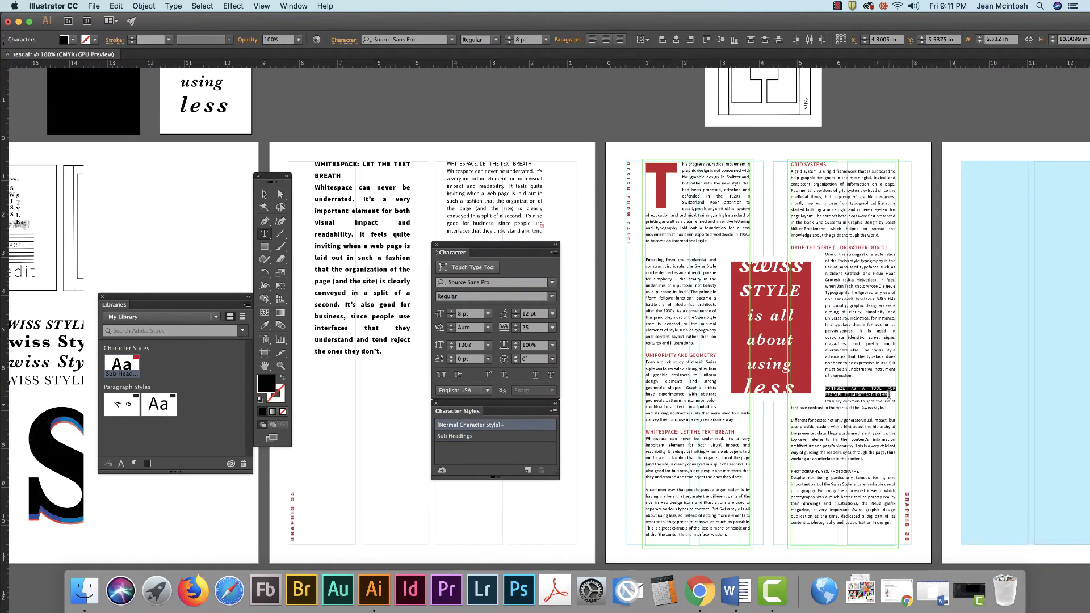
{"action": "left_click", "coordinate": [464, 436]}
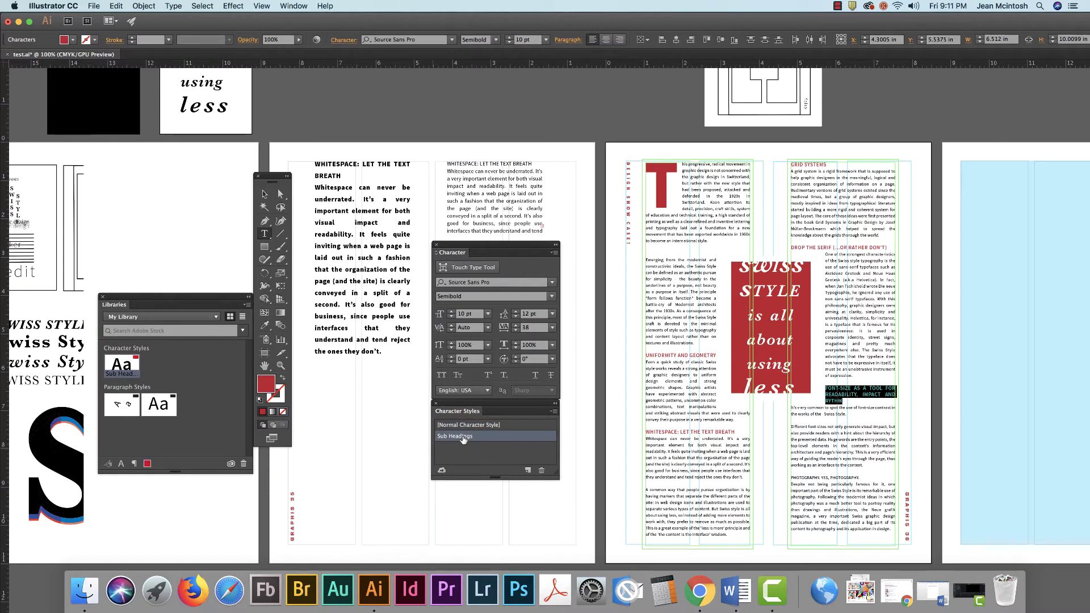
{"action": "left_click", "coordinate": [864, 403]}
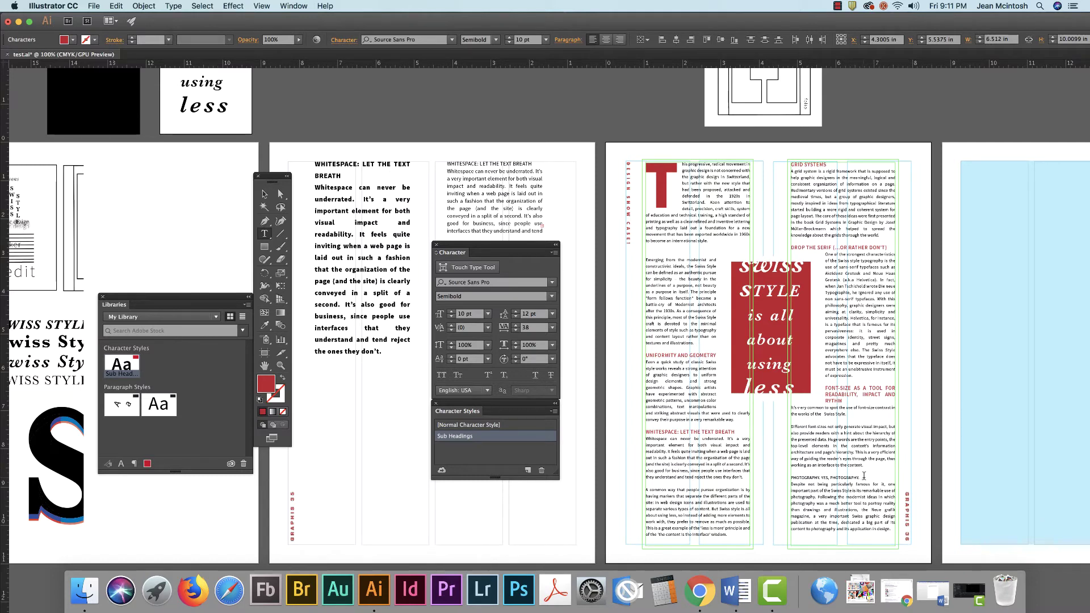
{"action": "left_click_drag", "start_coordinate": [861, 478], "coordinate": [787, 478]}
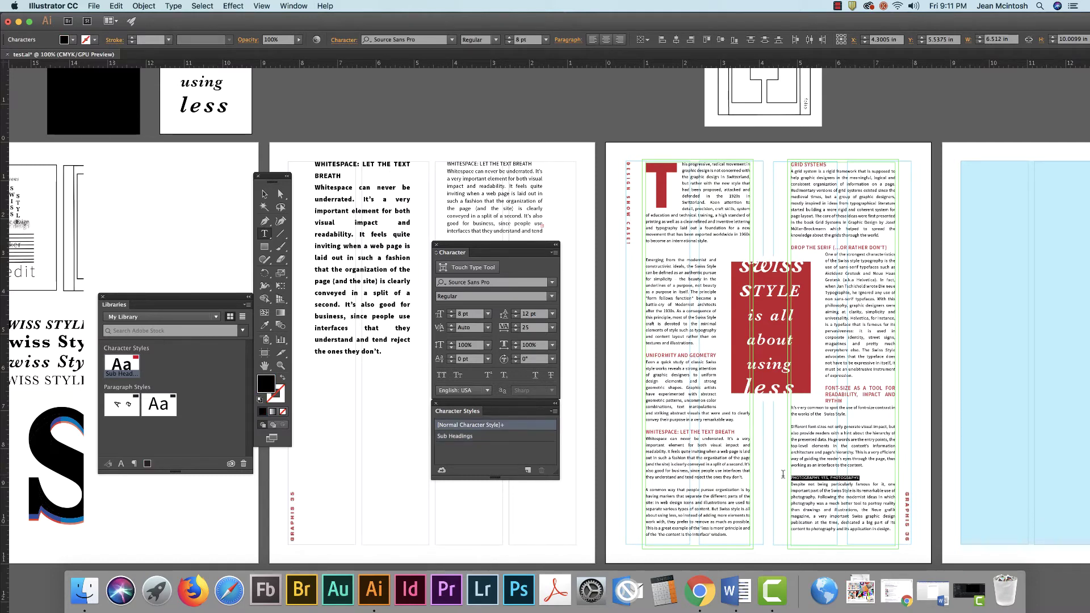
{"action": "left_click", "coordinate": [466, 437]}
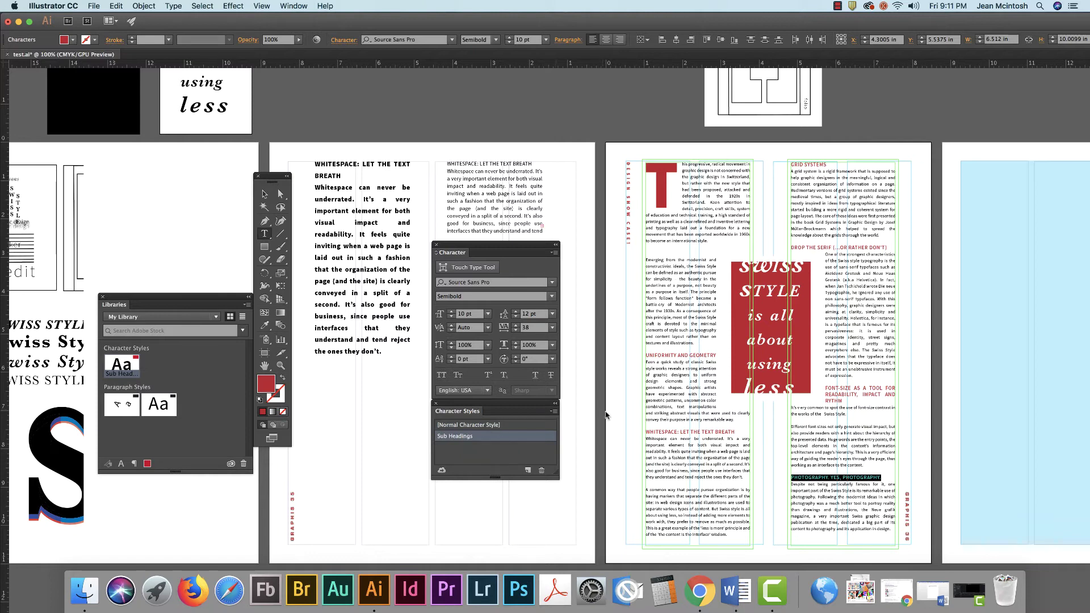
- Correct 'RYTHM' to 'RHYTHM' in the FONT-SIZE heading and move the character panels aside
{"action": "left_click", "coordinate": [264, 195]}
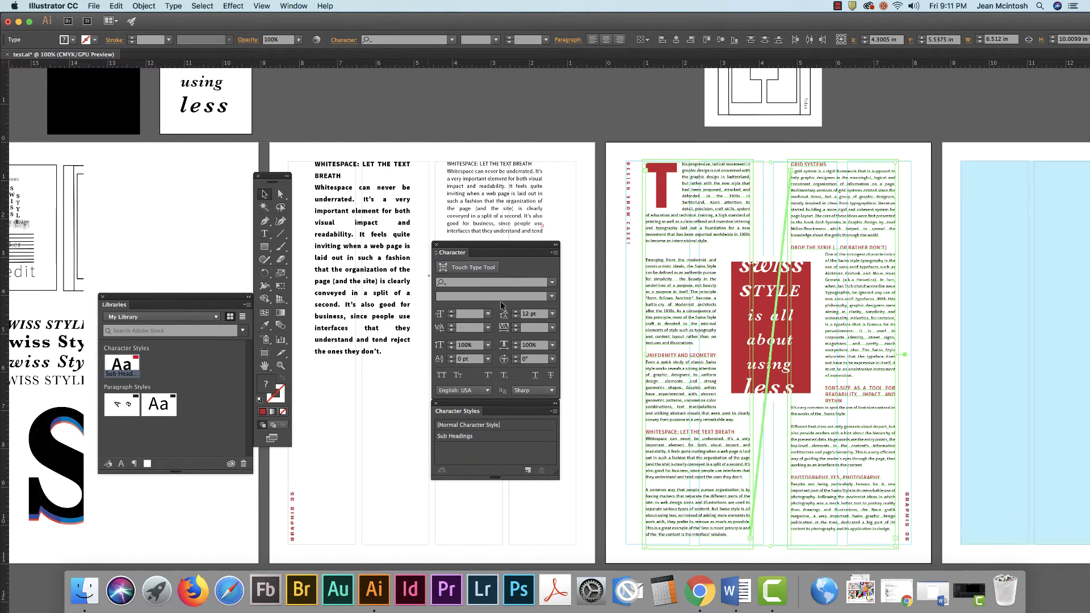
{"action": "left_click", "coordinate": [614, 271]}
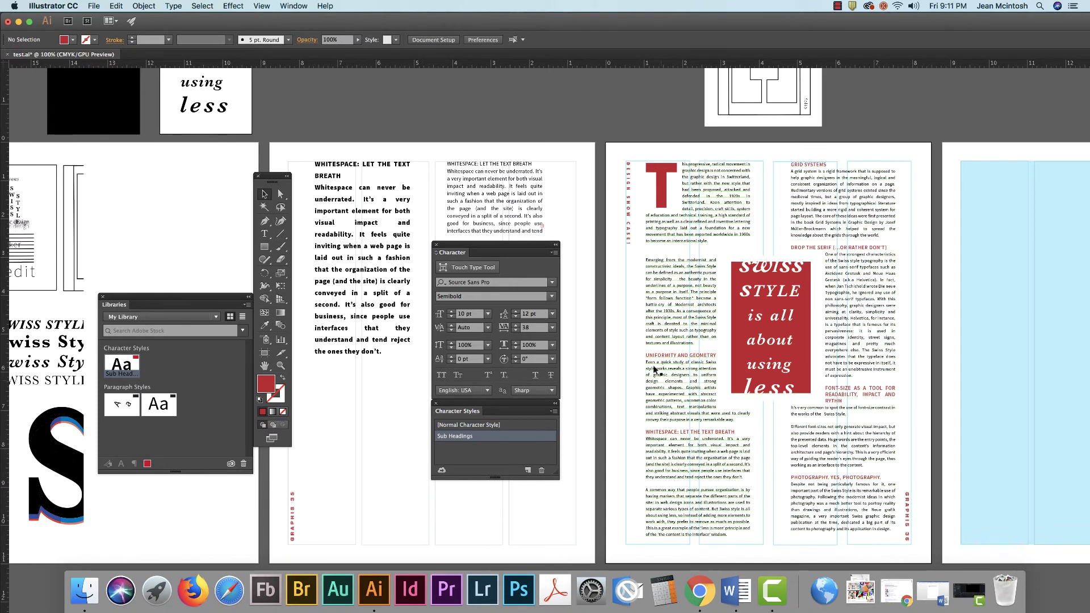
{"action": "scroll", "coordinate": [650, 364], "scroll_direction": "up", "scroll_amount": 2}
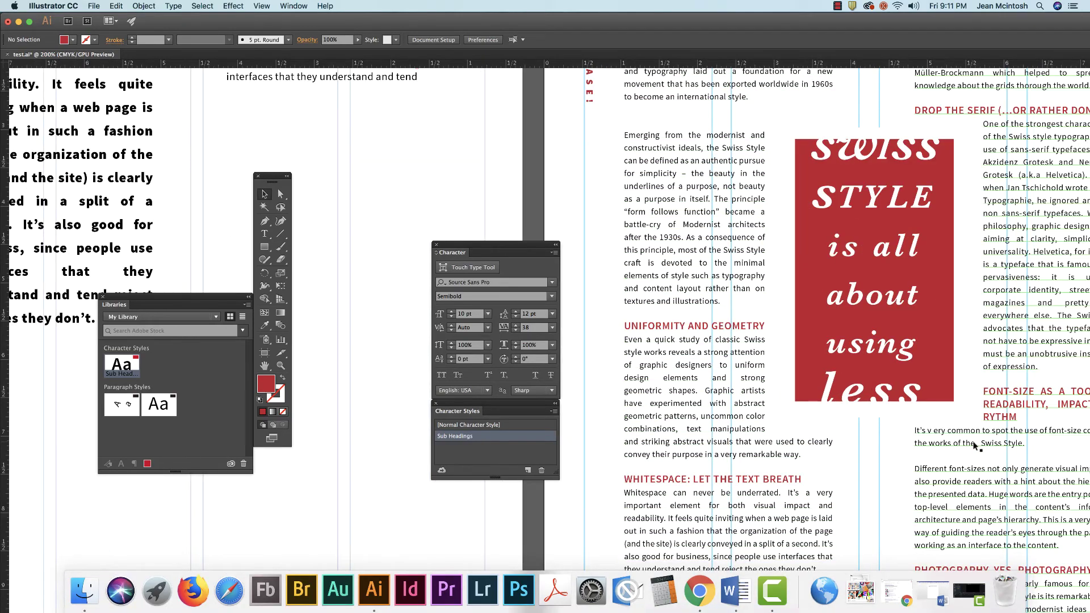
{"action": "left_click_drag", "start_coordinate": [977, 444], "coordinate": [783, 327]}
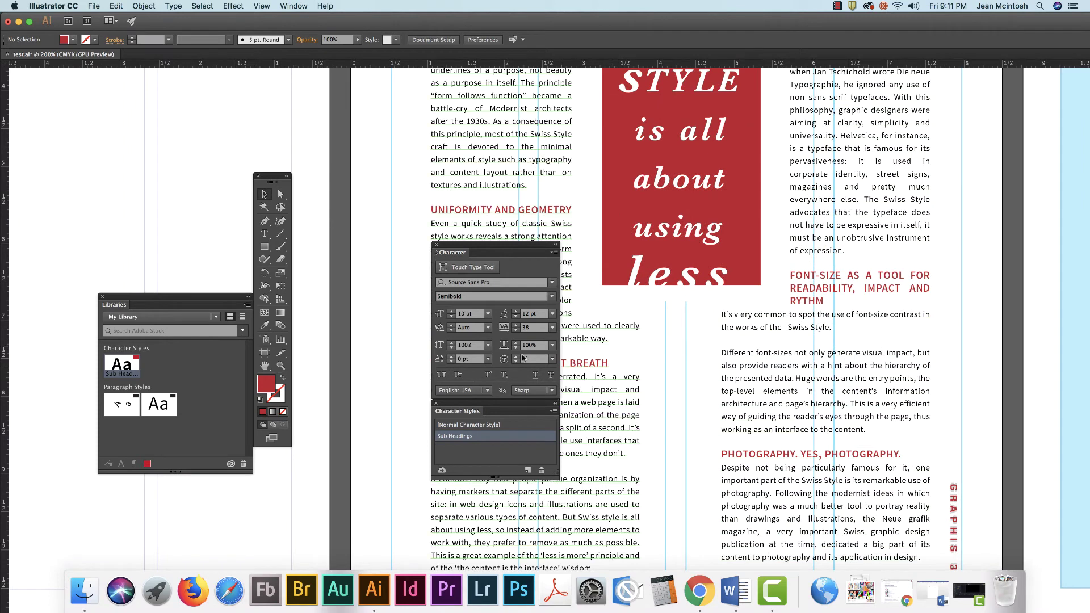
{"action": "left_click", "coordinate": [264, 233]}
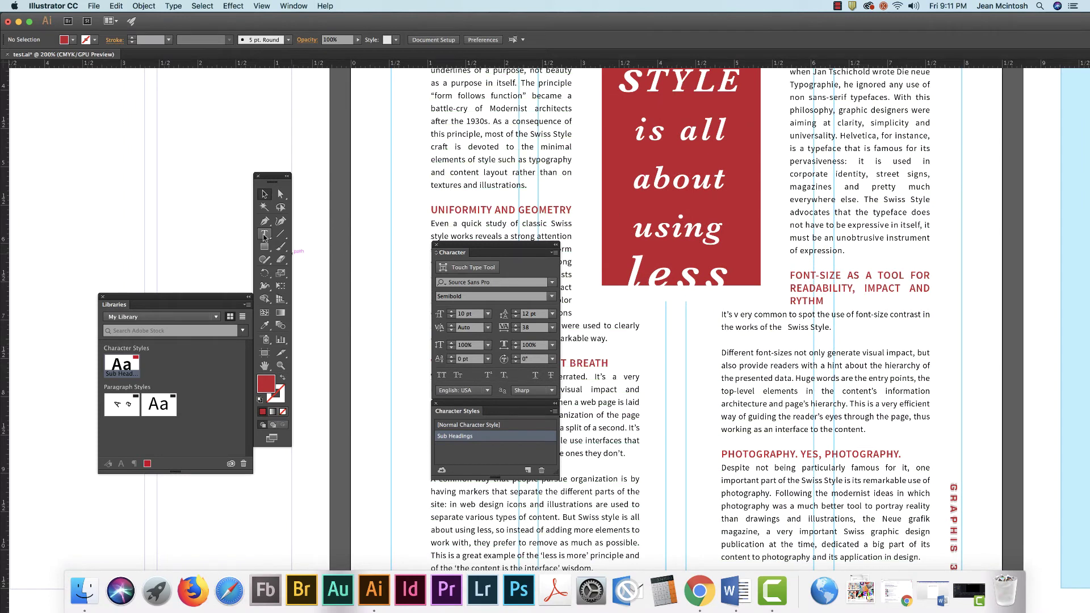
{"action": "left_click", "coordinate": [795, 299]}
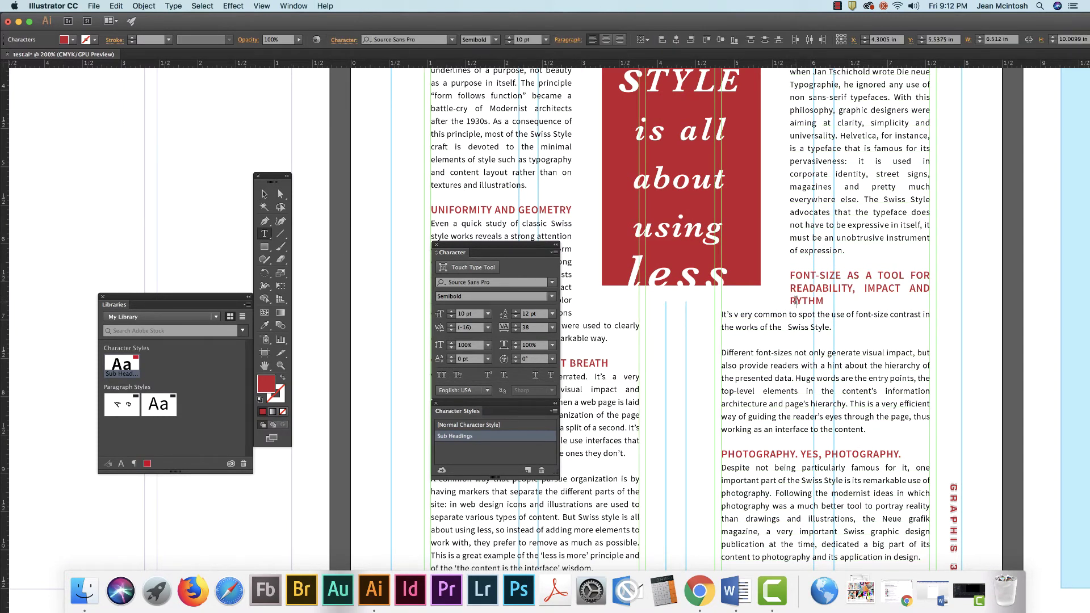
{"action": "type", "text": "H"}
{"action": "left_click_drag", "start_coordinate": [446, 247], "coordinate": [139, 128]}
{"action": "left_click_drag", "start_coordinate": [464, 405], "coordinate": [160, 514]}
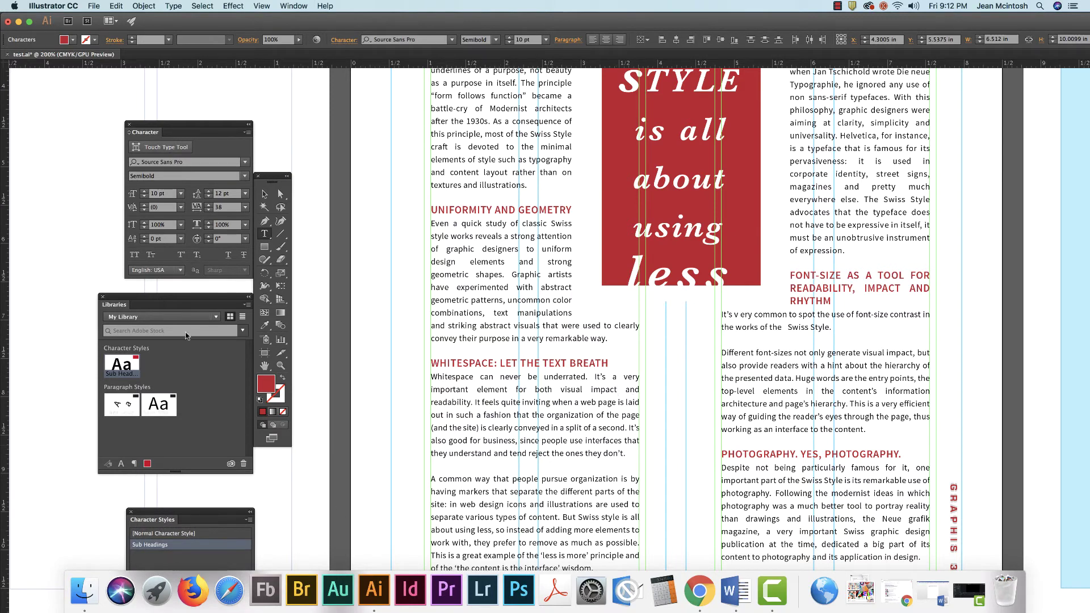
{"action": "left_click", "coordinate": [263, 193]}
{"action": "key", "text": "super+a"}
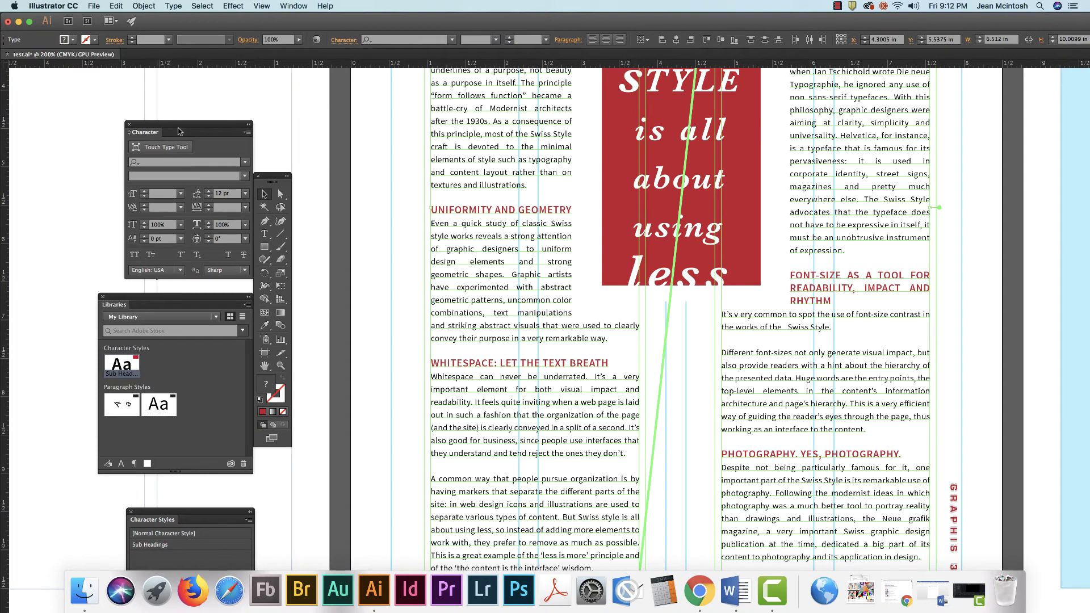
{"action": "left_click_drag", "start_coordinate": [155, 519], "coordinate": [149, 486]}
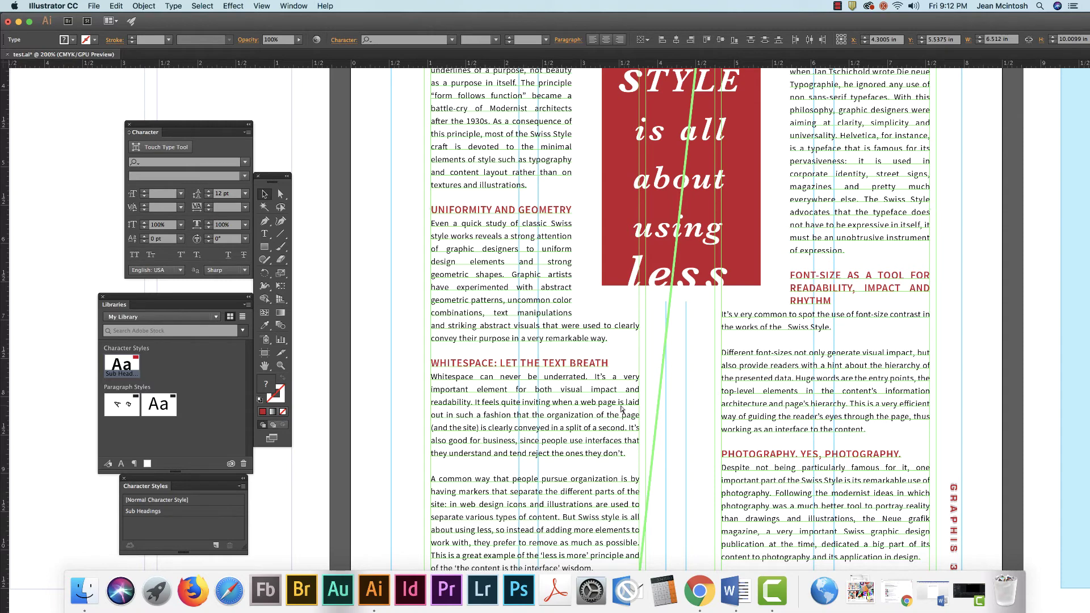
{"action": "key", "text": "super+1"}
{"action": "scroll", "coordinate": [504, 335], "scroll_direction": "right", "scroll_amount": 1}
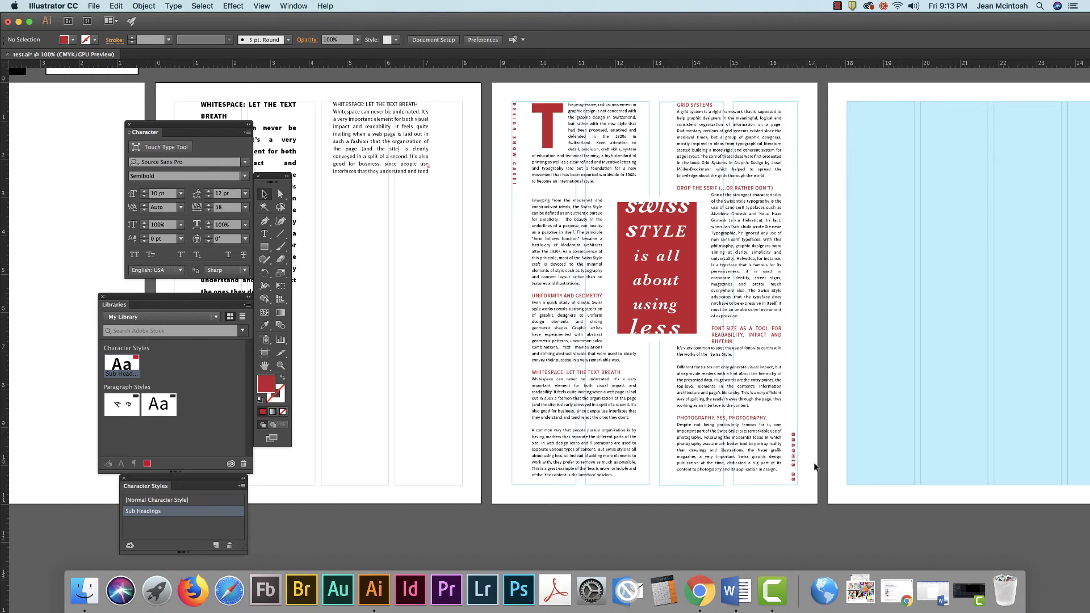
{"action": "key", "text": "super+equal"}
{"action": "key", "text": "super+equal"}
{"action": "key", "text": "super+equal"}
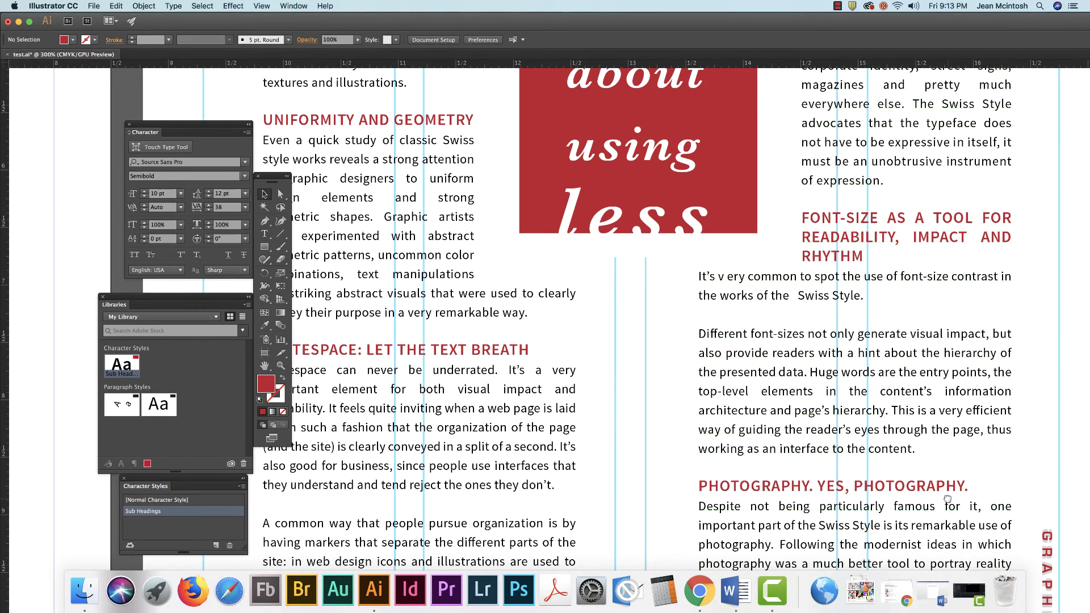
{"action": "left_click_drag", "start_coordinate": [948, 502], "coordinate": [731, 256]}
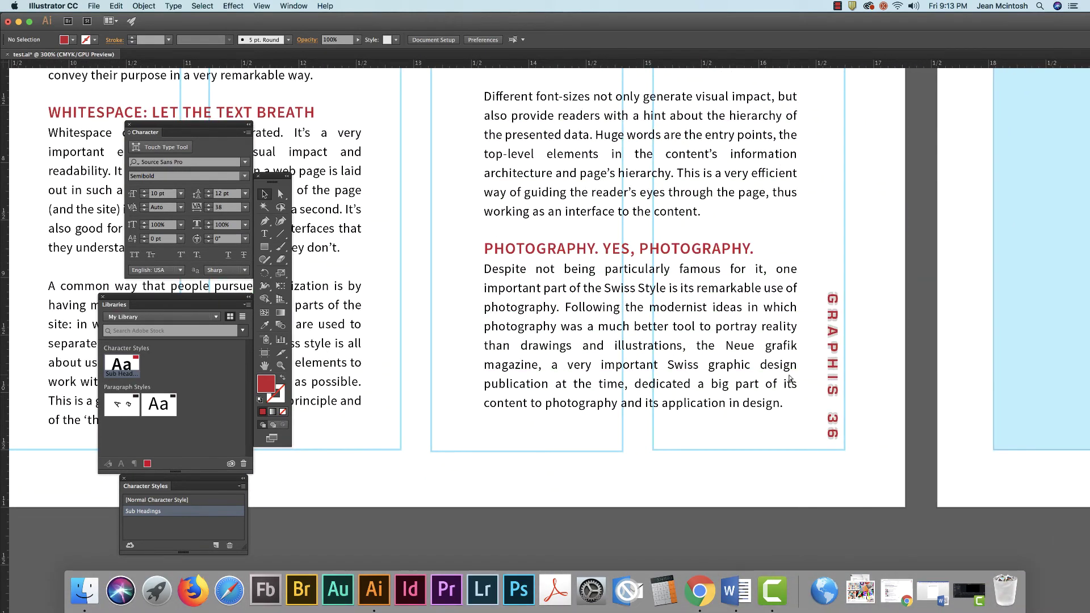
{"action": "key", "text": "super+equal"}
{"action": "key", "text": "super+equal"}
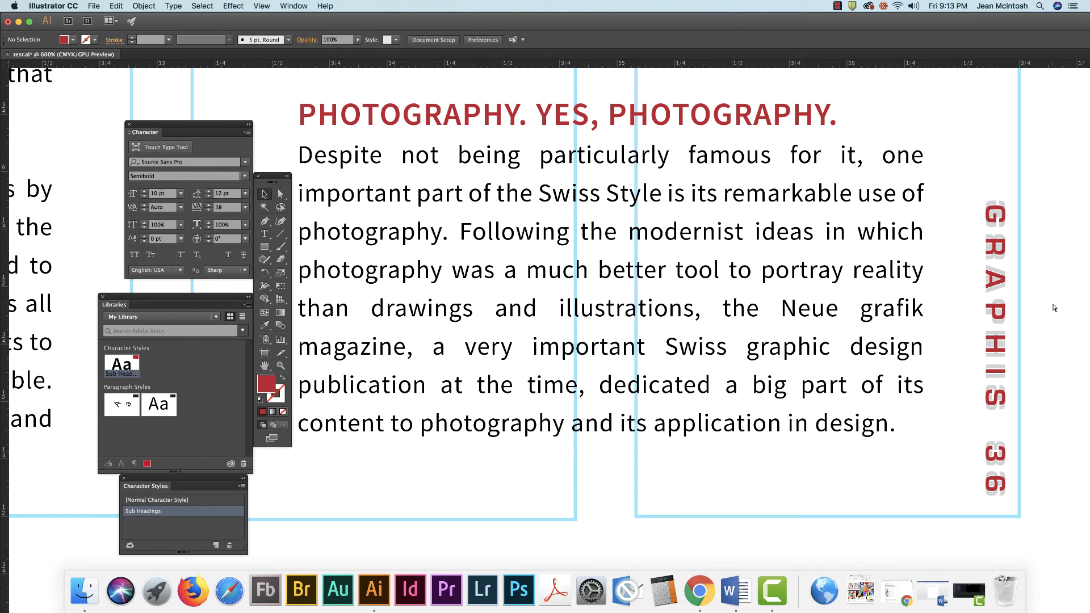
{"action": "key", "text": "super+minus"}
{"action": "key", "text": "super+minus"}
{"action": "key", "text": "super+minus"}
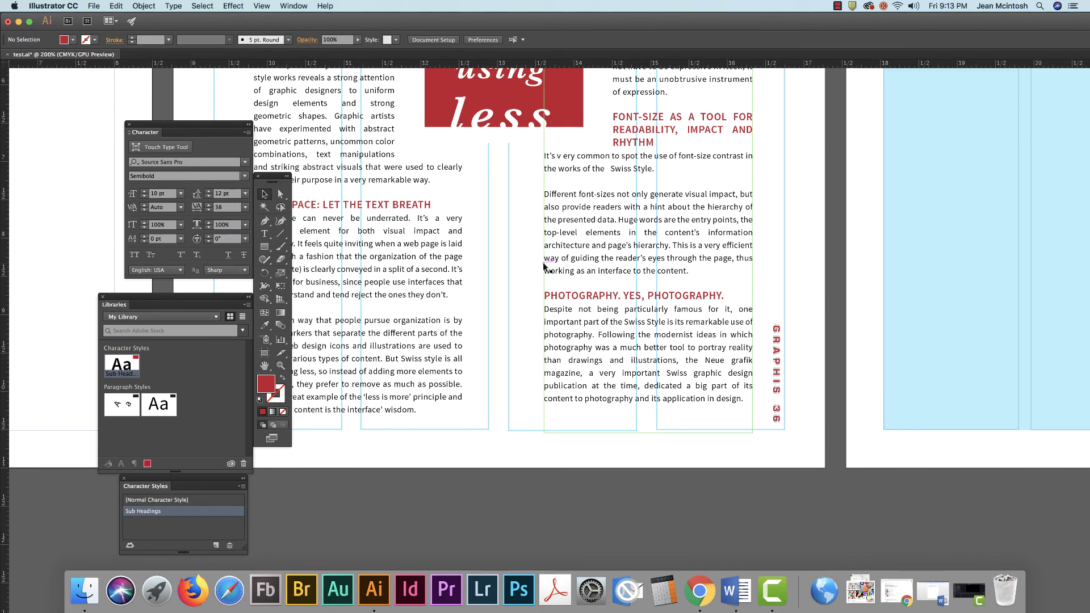
{"action": "left_click_drag", "start_coordinate": [488, 227], "coordinate": [642, 376]}
{"action": "scroll", "coordinate": [513, 245], "scroll_direction": "up", "scroll_amount": 10}
{"action": "scroll", "coordinate": [513, 245], "scroll_direction": "left", "scroll_amount": 3}
{"action": "scroll", "coordinate": [570, 366], "scroll_direction": "left", "scroll_amount": 1}
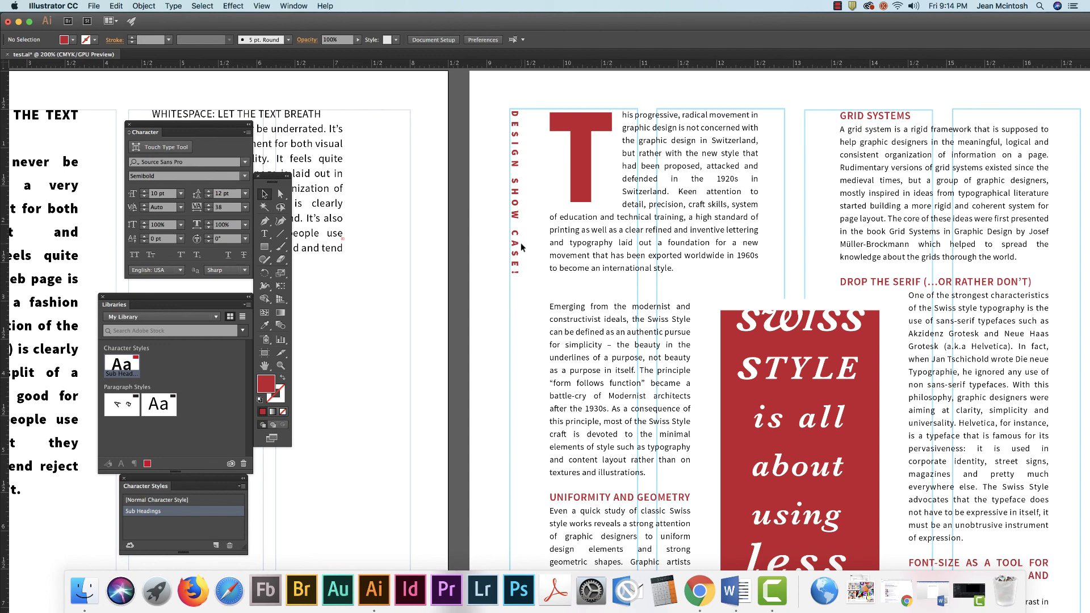
{"action": "key", "text": "super+1"}
{"action": "scroll", "coordinate": [544, 267], "scroll_direction": "down", "scroll_amount": 5}
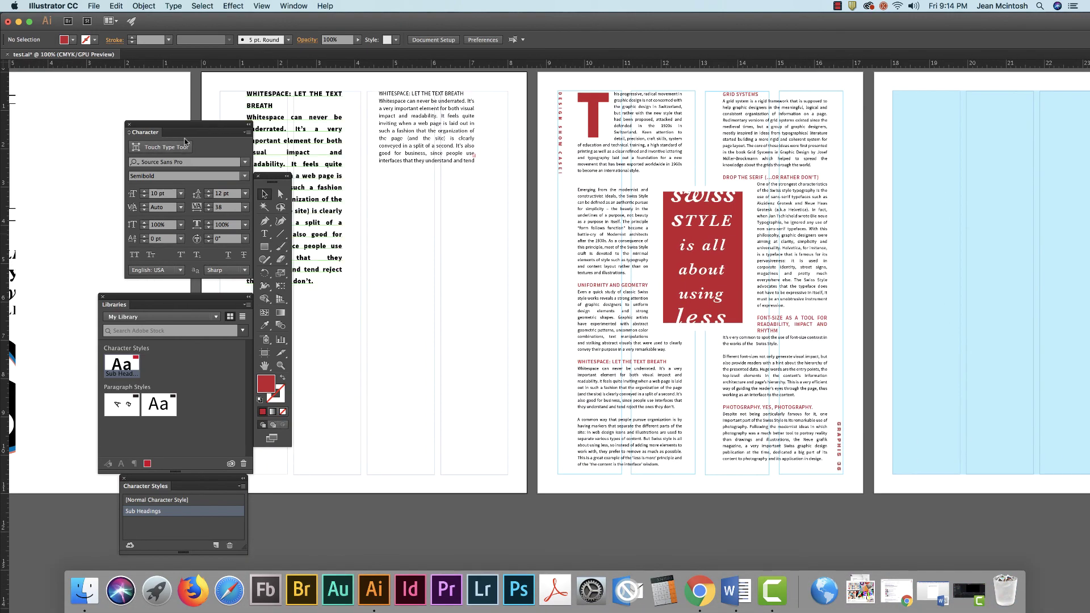
{"action": "left_click_drag", "start_coordinate": [179, 126], "coordinate": [417, 189]}
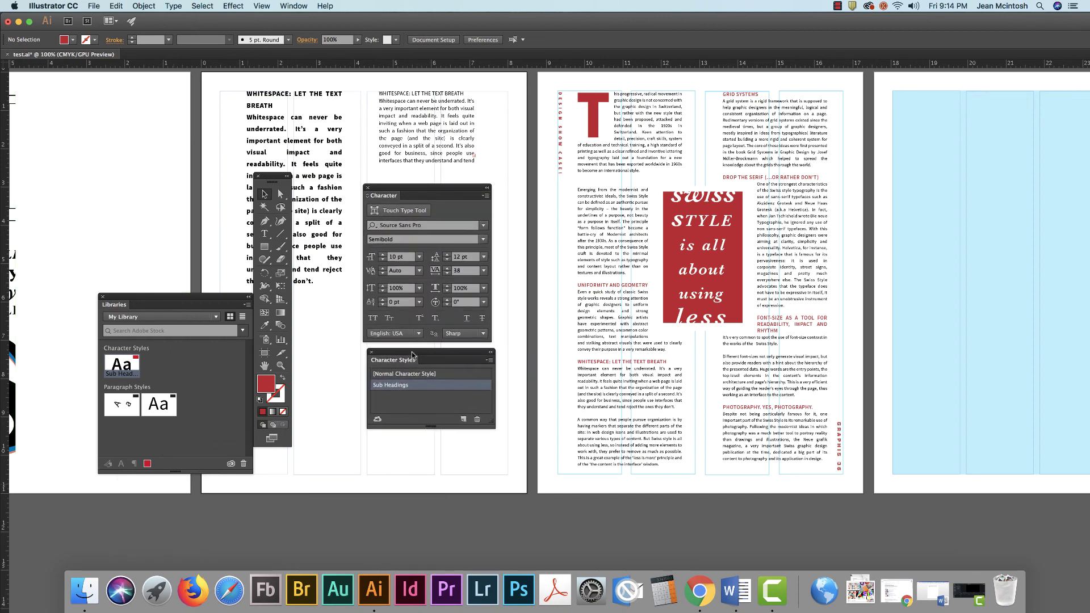